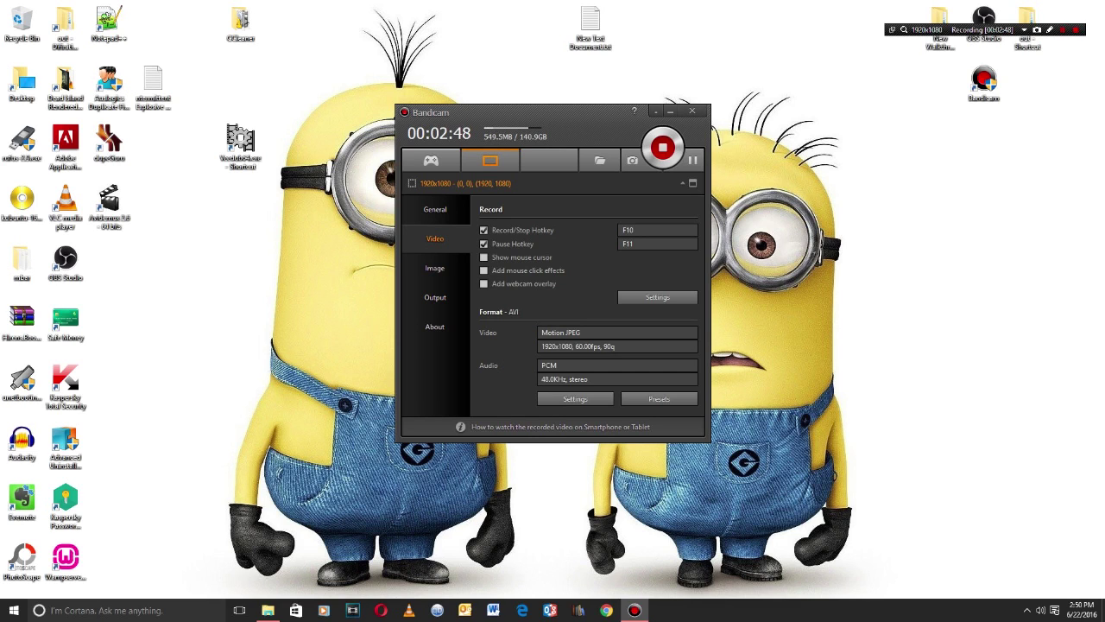
# Review the recording format settings for file type, video size, frame rate, codecs and audio
pyautogui.click(575, 398)
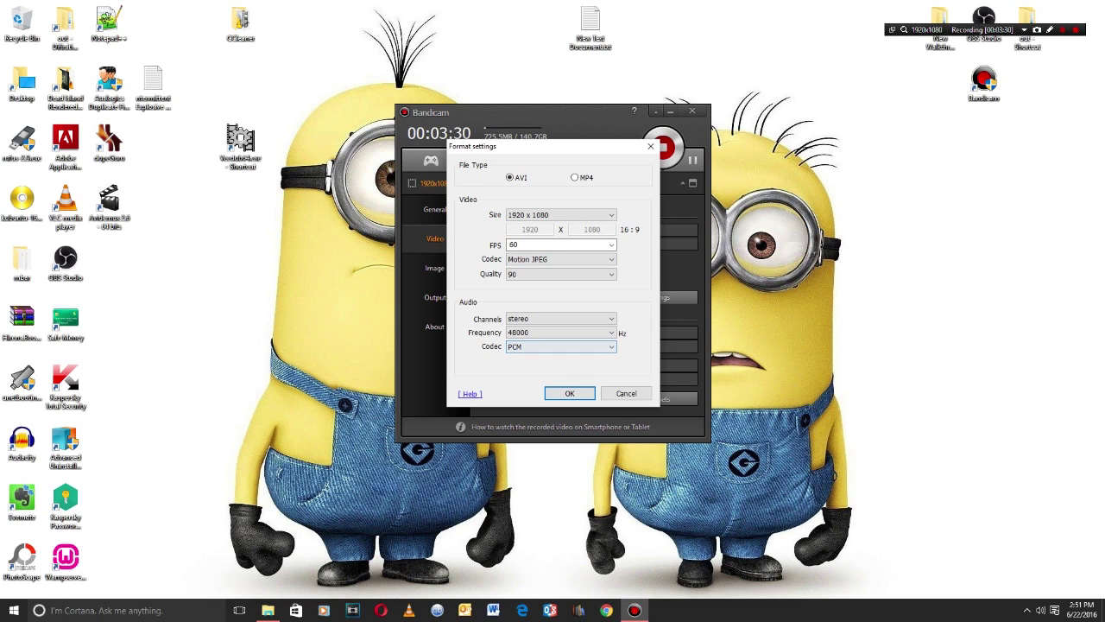
pyautogui.click(570, 393)
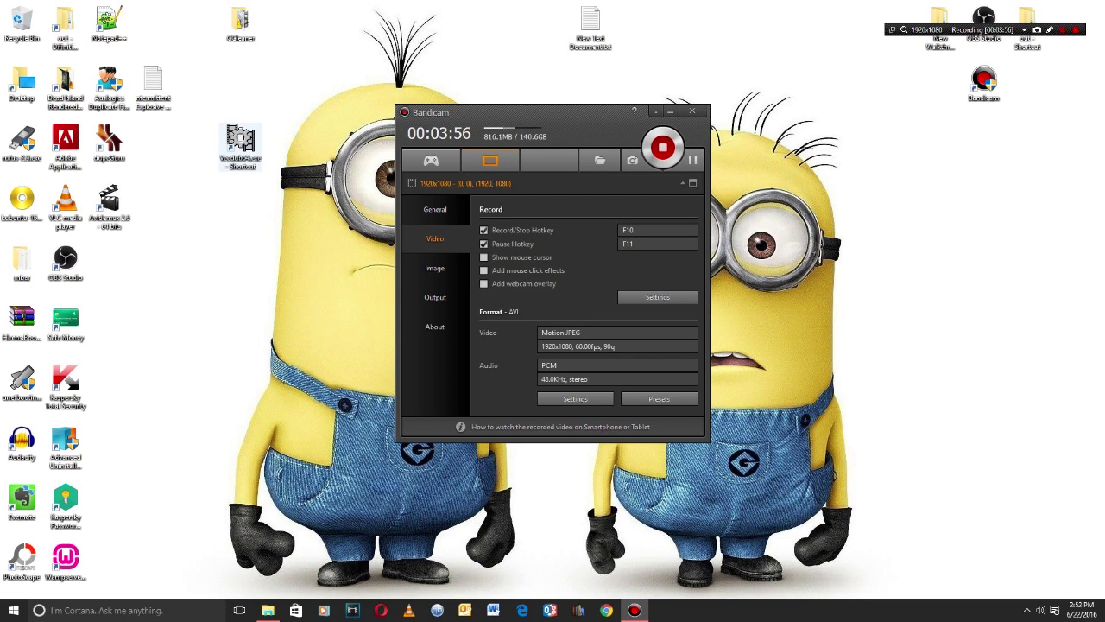
# Launch VirtualDub and set its audio to full processing mode with no compression (PCM)
pyautogui.click(241, 145)
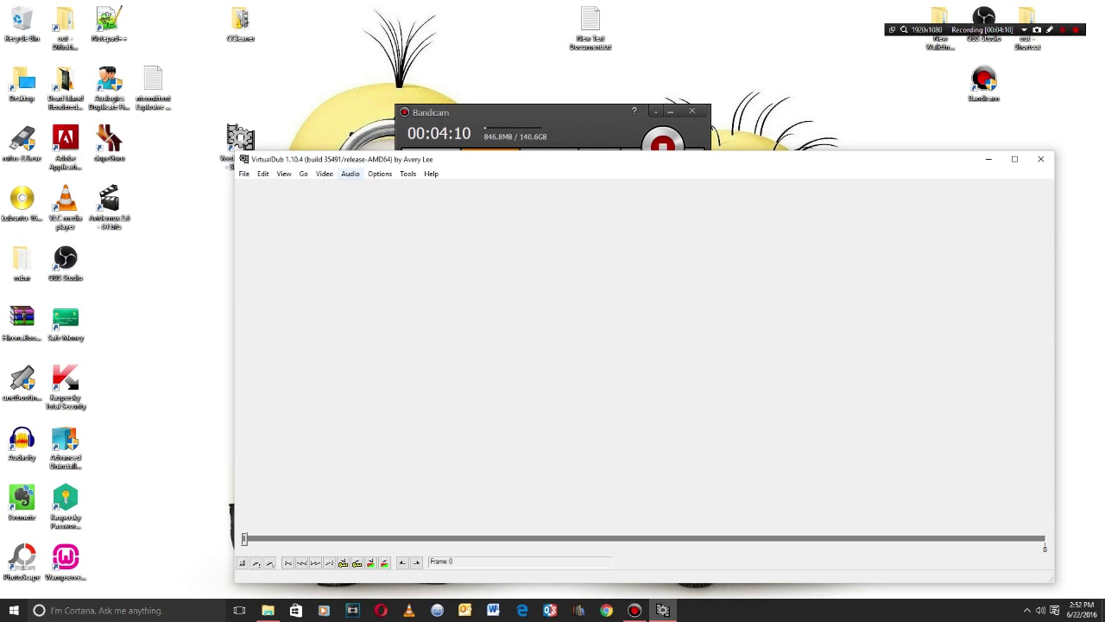
pyautogui.click(350, 173)
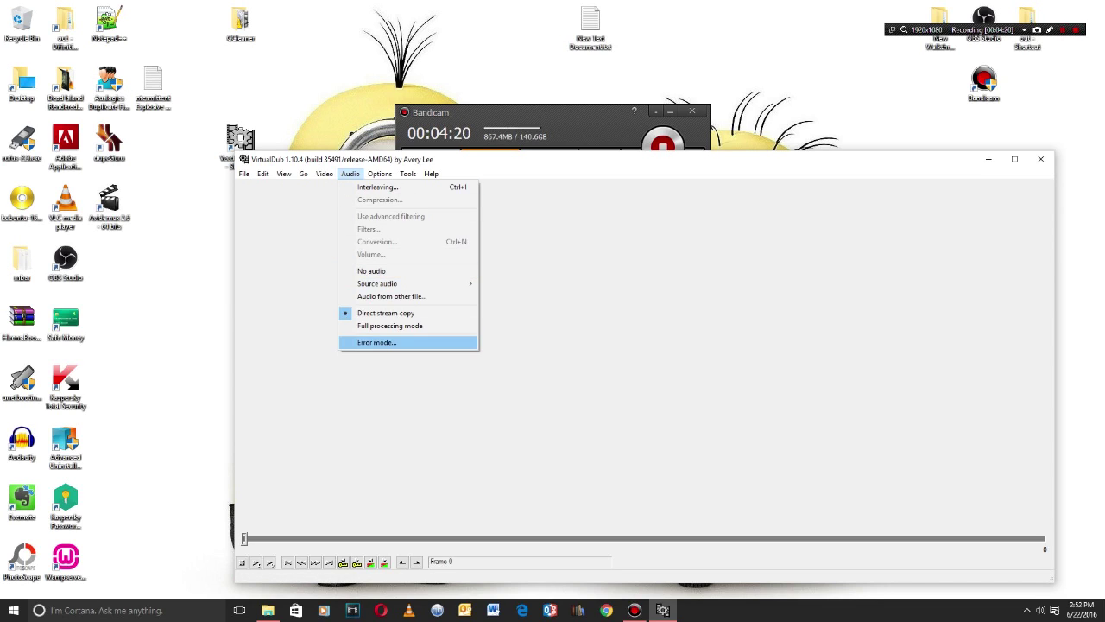
pyautogui.press('Return')
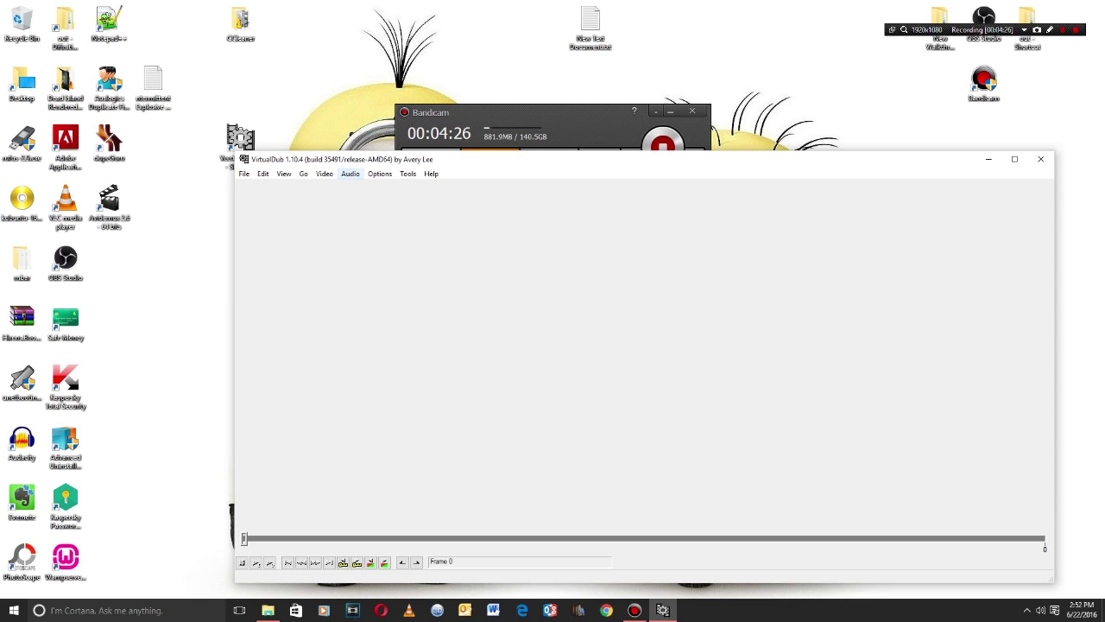
pyautogui.click(350, 174)
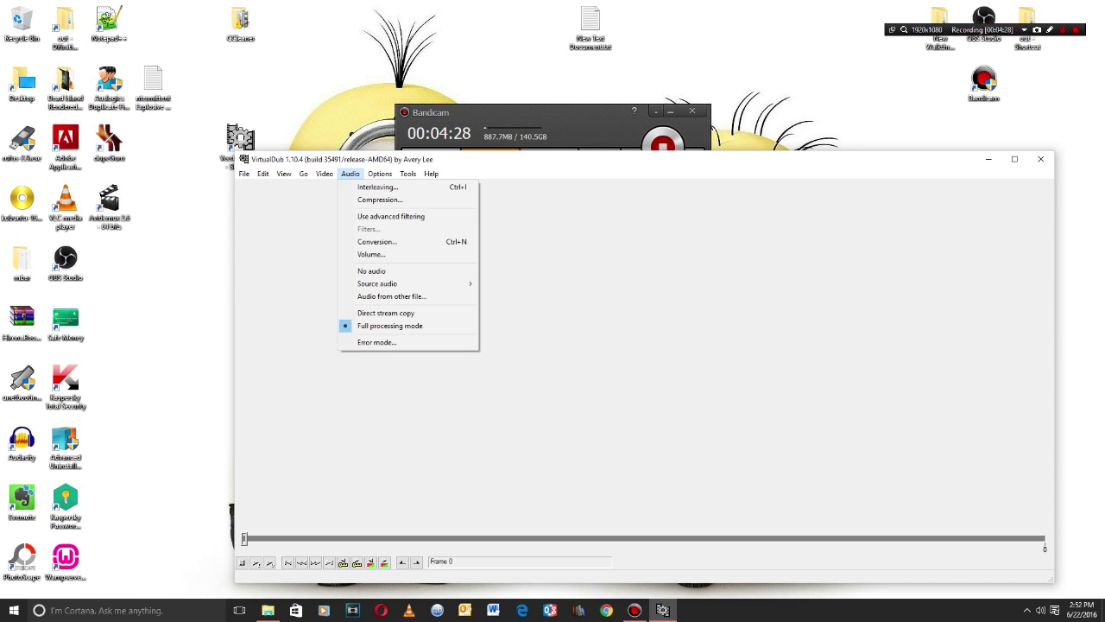
pyautogui.click(380, 199)
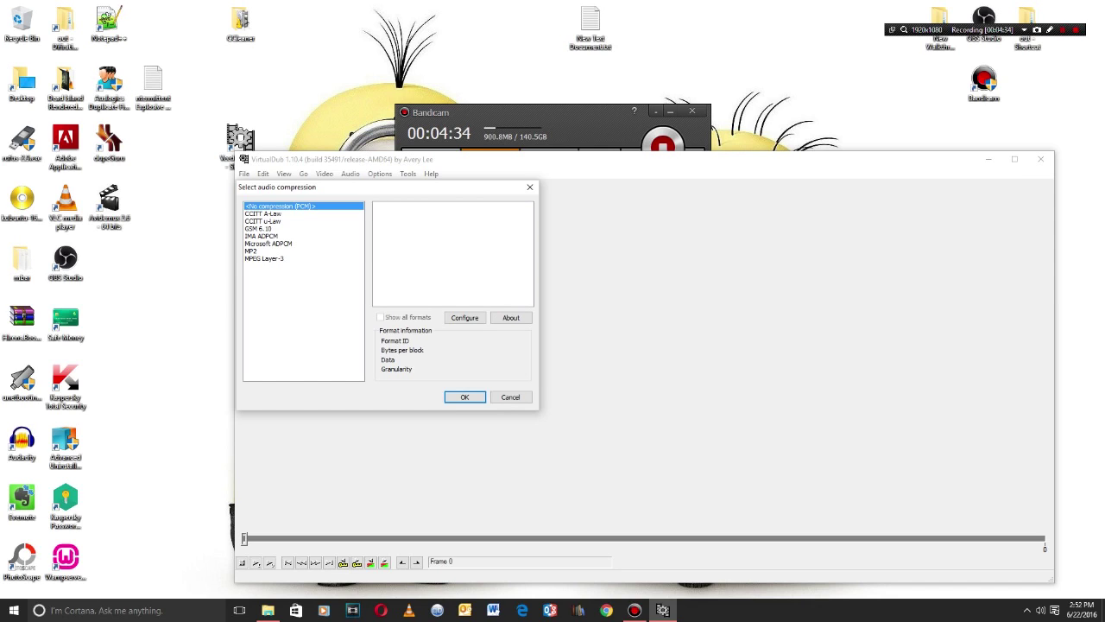
pyautogui.press('Return')
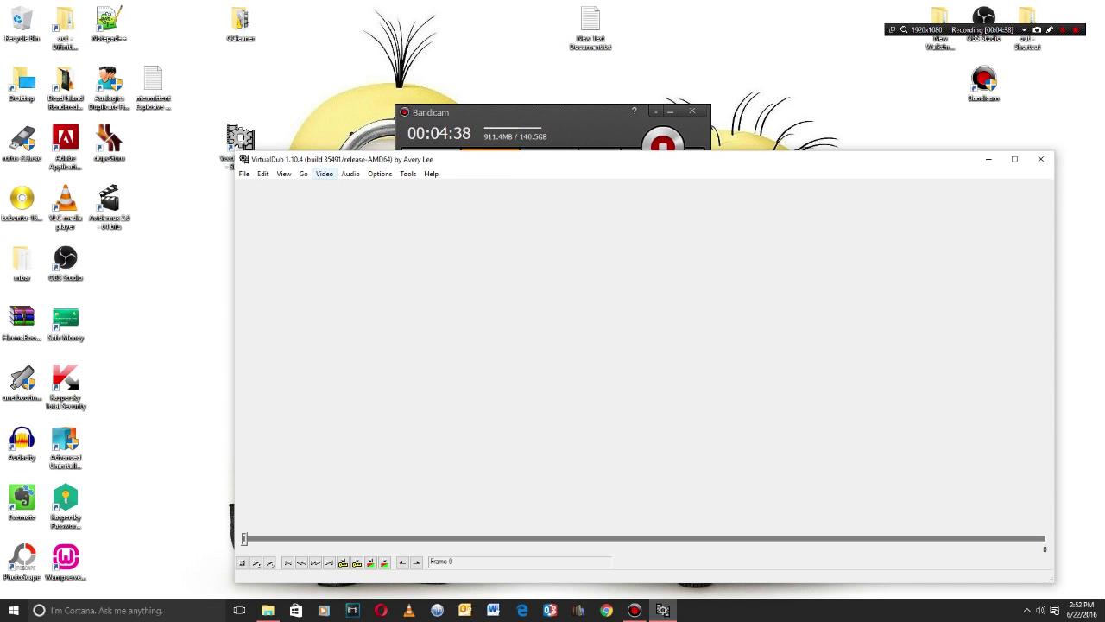
# Set the video processing mode to direct stream copy
pyautogui.click(324, 173)
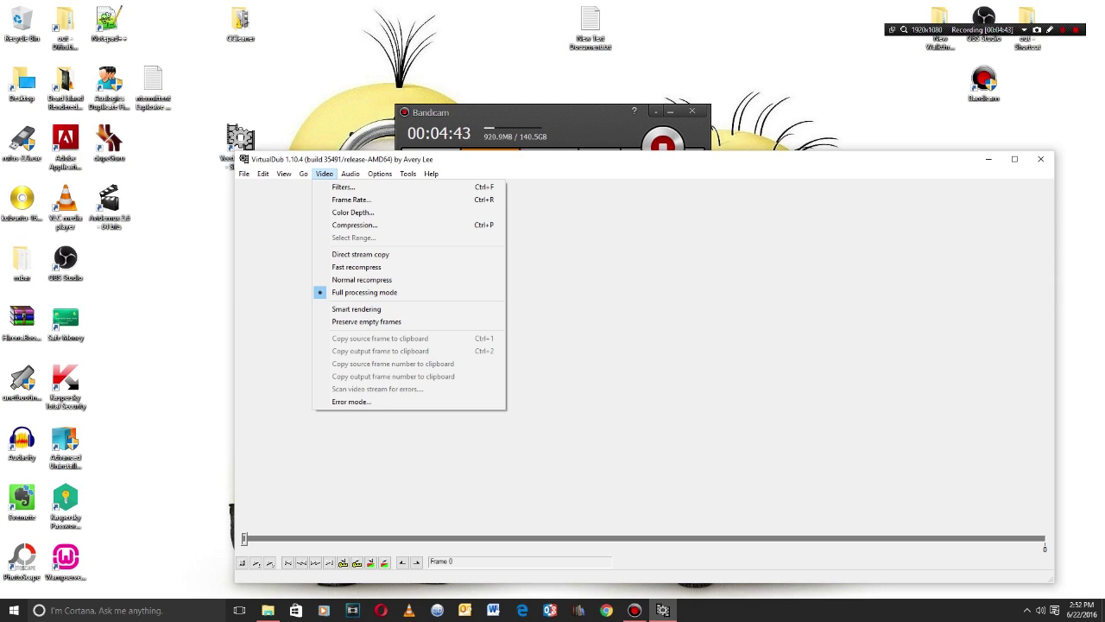
pyautogui.click(360, 255)
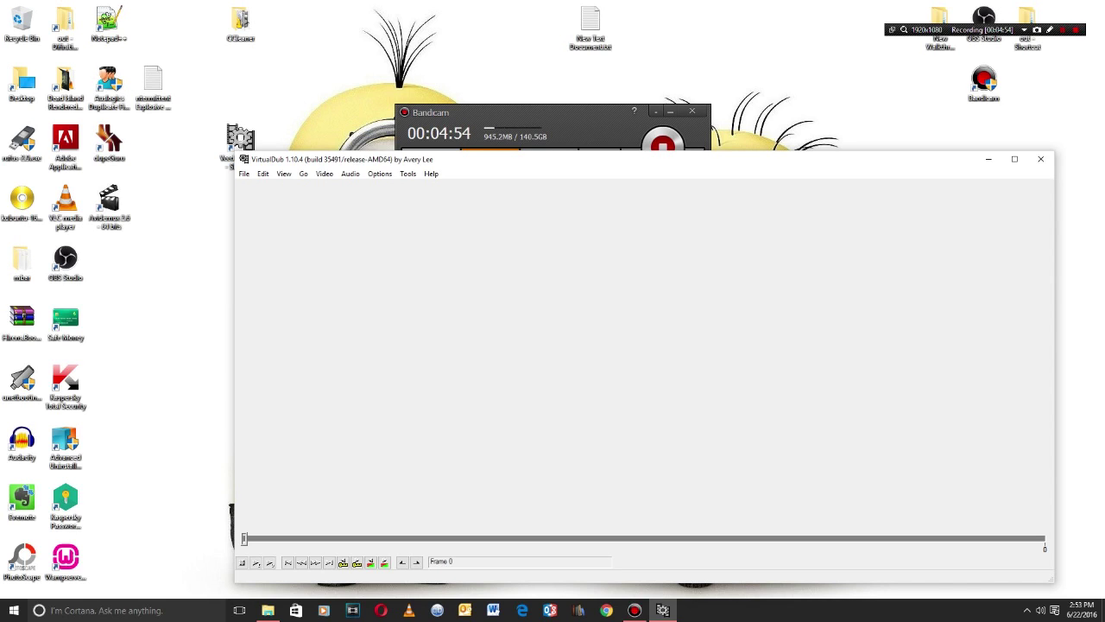
# Save the processing settings in Documents over the existing vegas pro.vdscript file
pyautogui.click(244, 174)
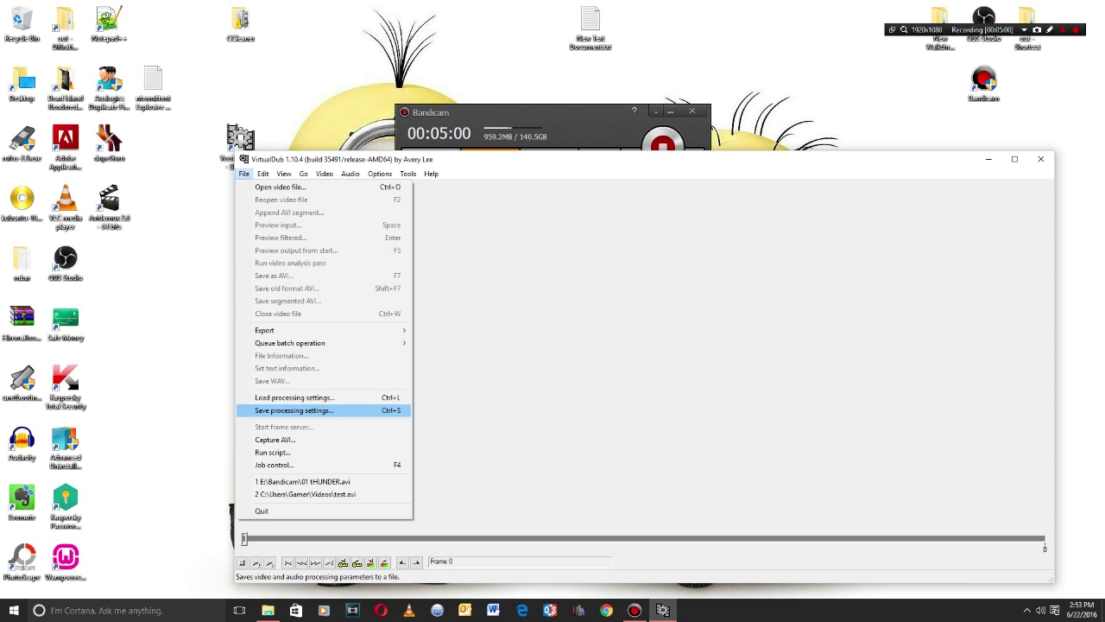
pyautogui.press('Return')
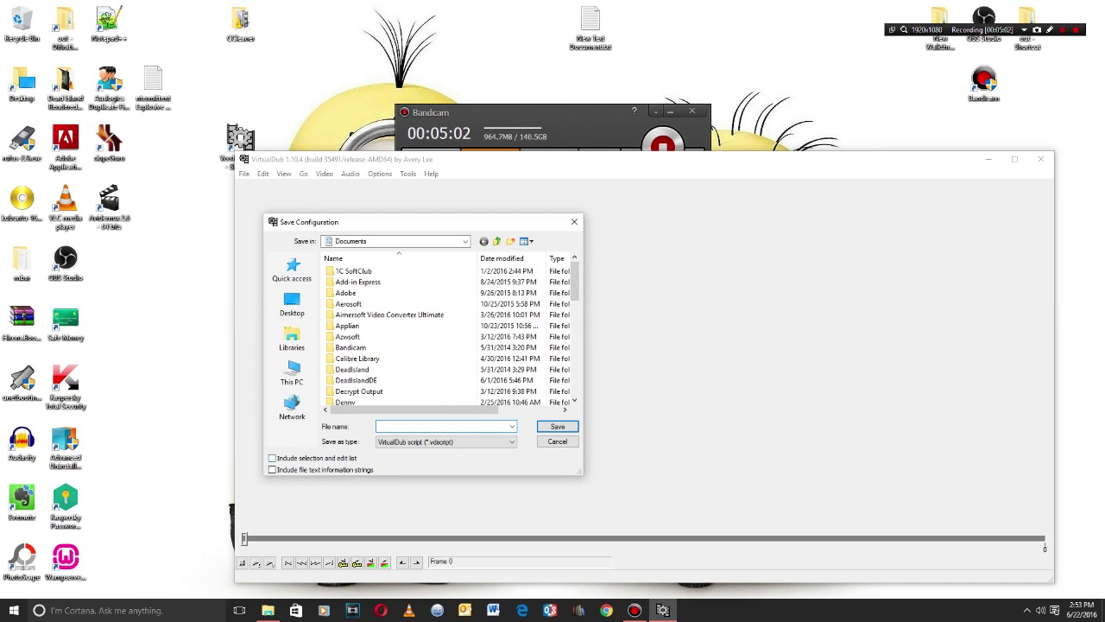
pyautogui.scroll(-10, 406, 328)
pyautogui.click(372, 391)
pyautogui.click(558, 426)
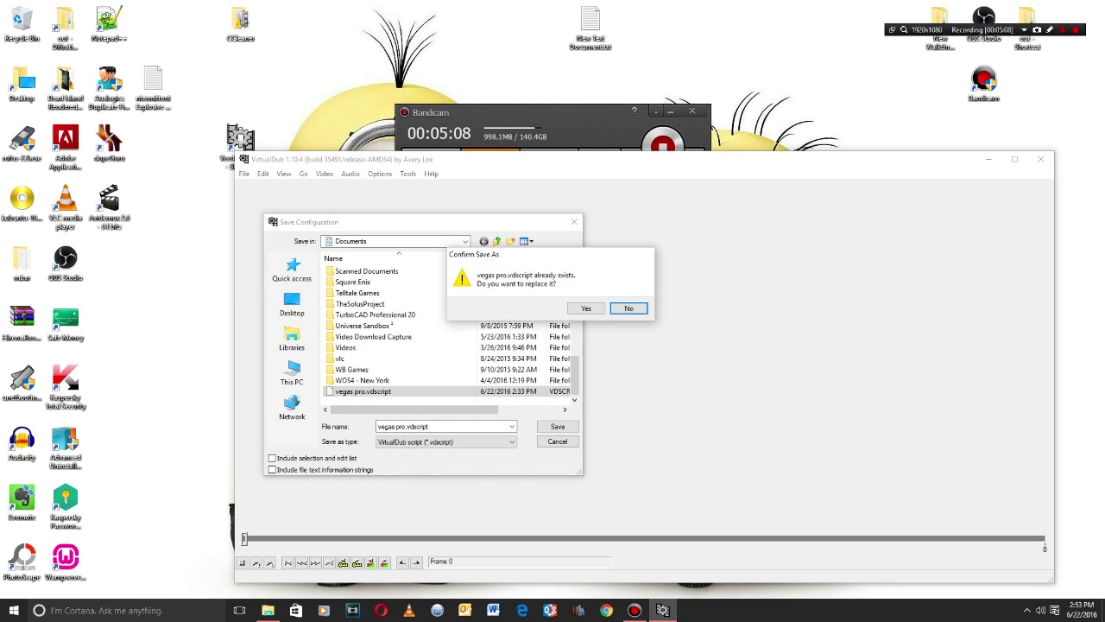
pyautogui.click(586, 308)
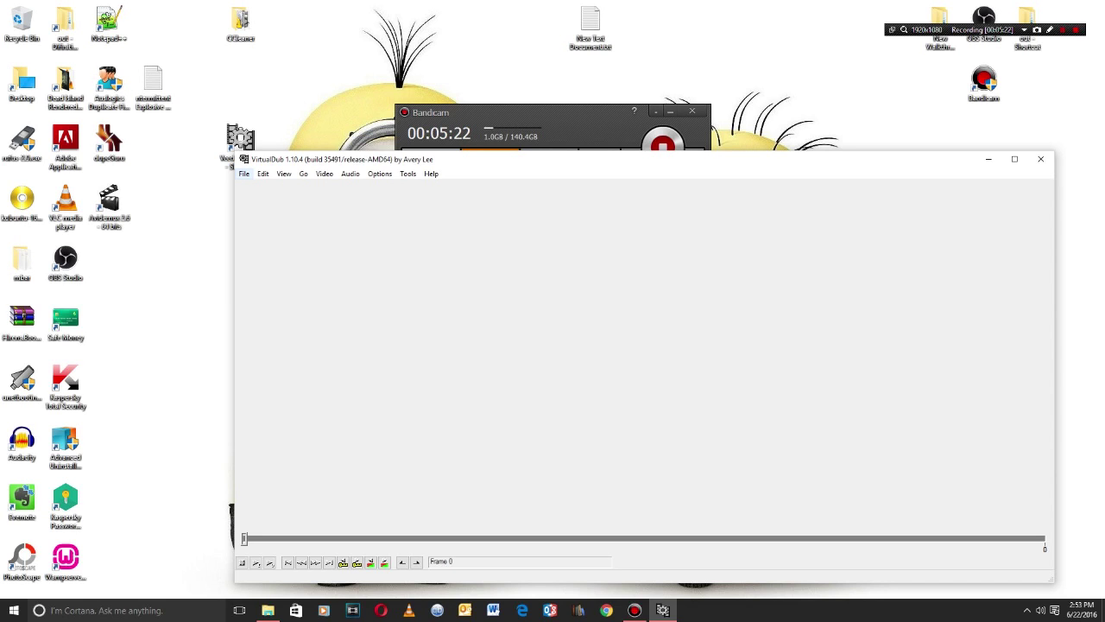
# Open the video file 01 tHUNDER.avi from the Bandicam folder
pyautogui.click(244, 174)
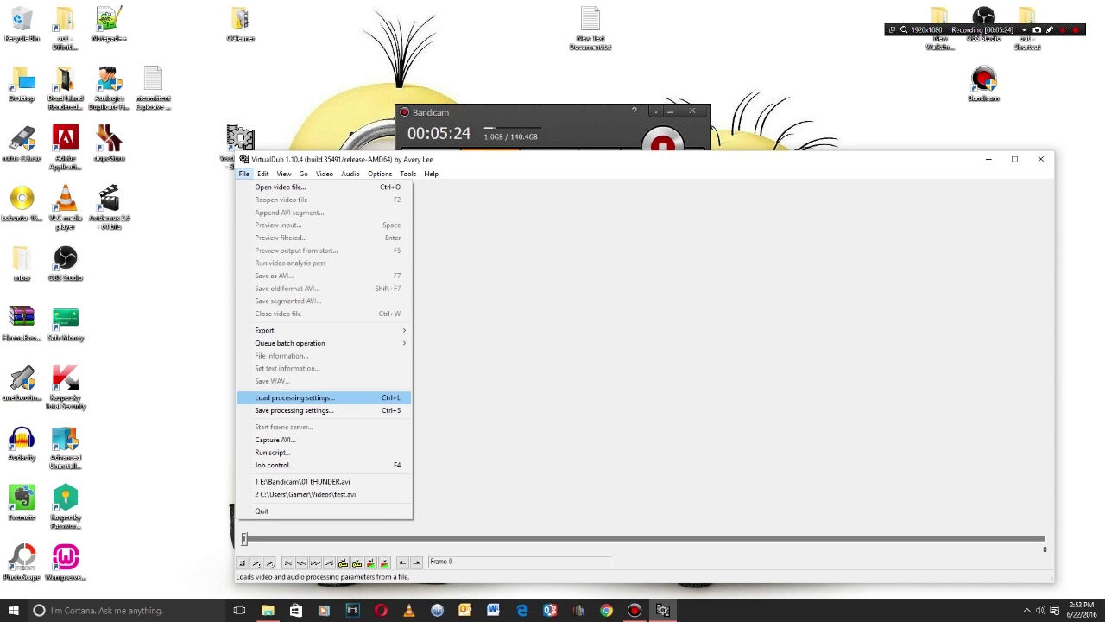
pyautogui.press('Escape')
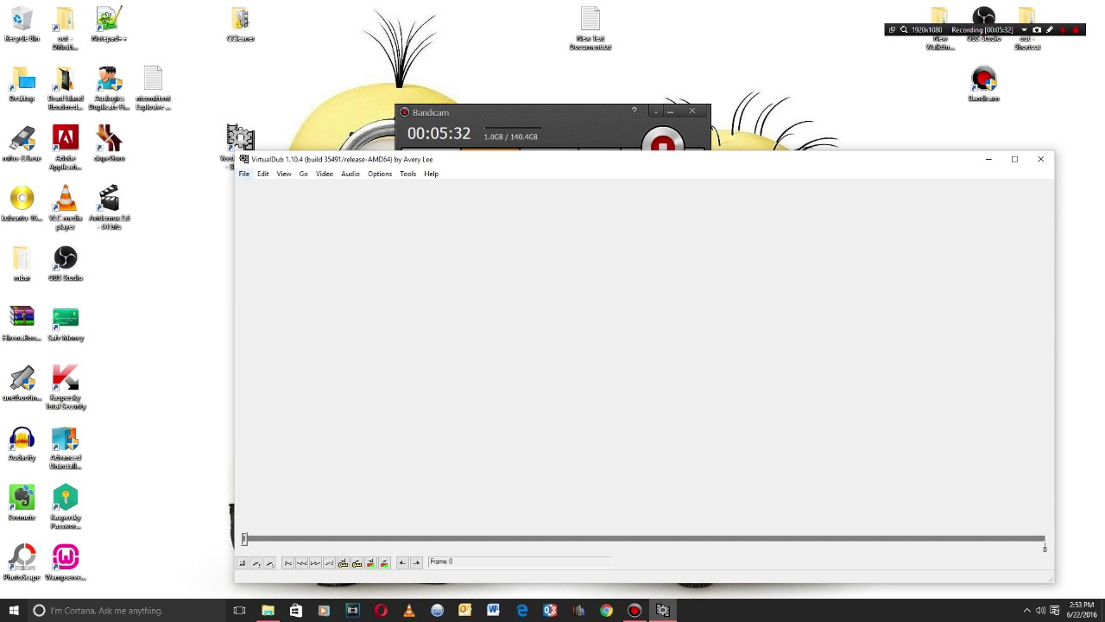
pyautogui.click(244, 173)
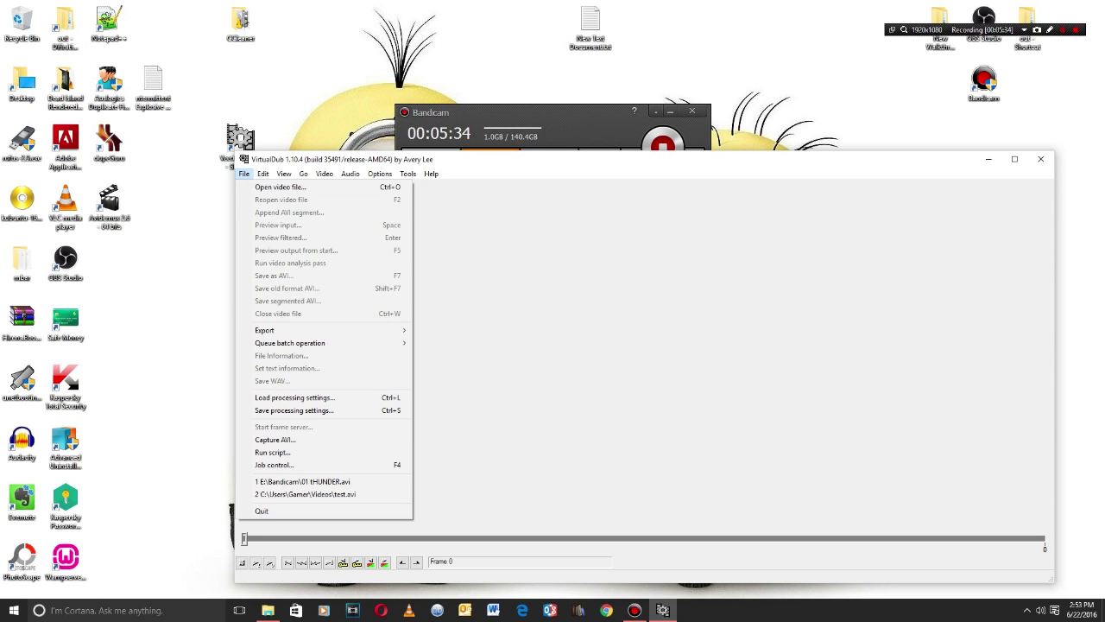
pyautogui.click(281, 187)
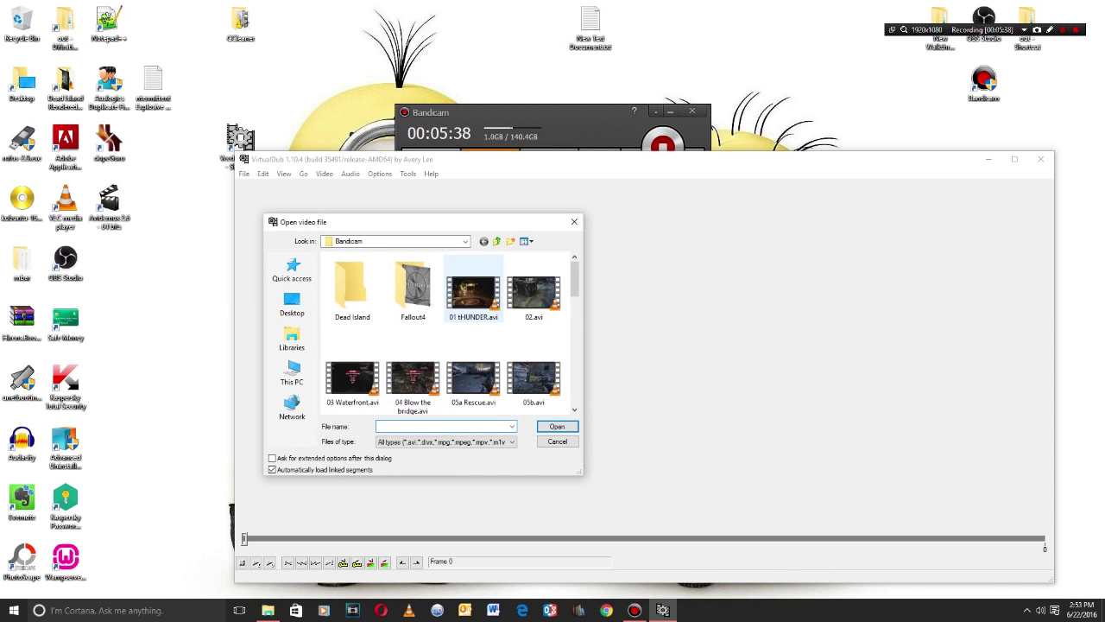
pyautogui.click(474, 291)
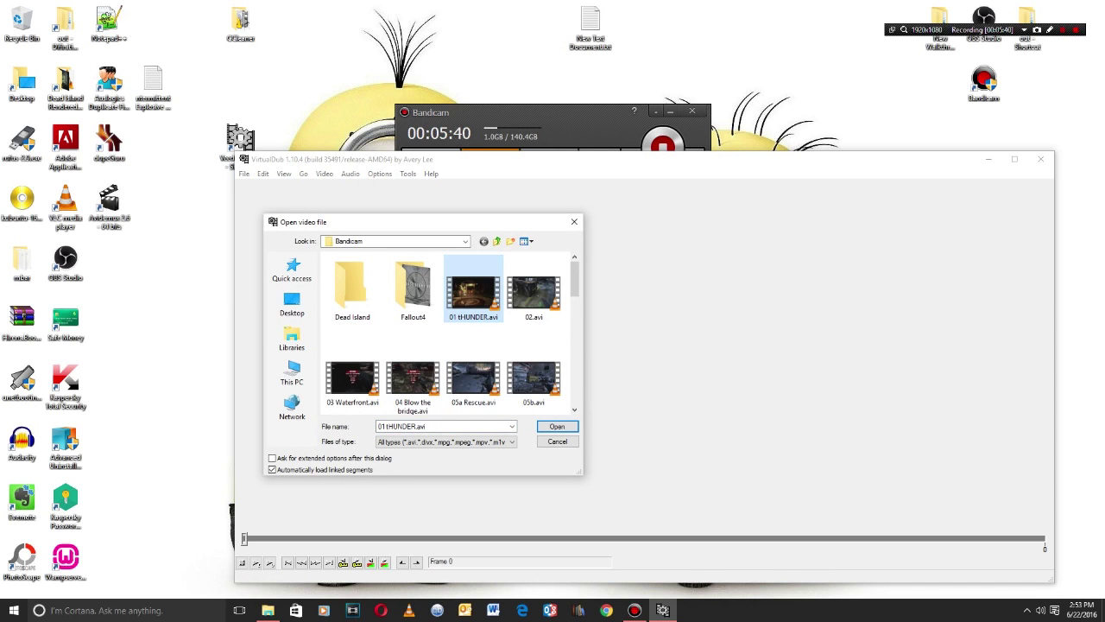
pyautogui.click(557, 425)
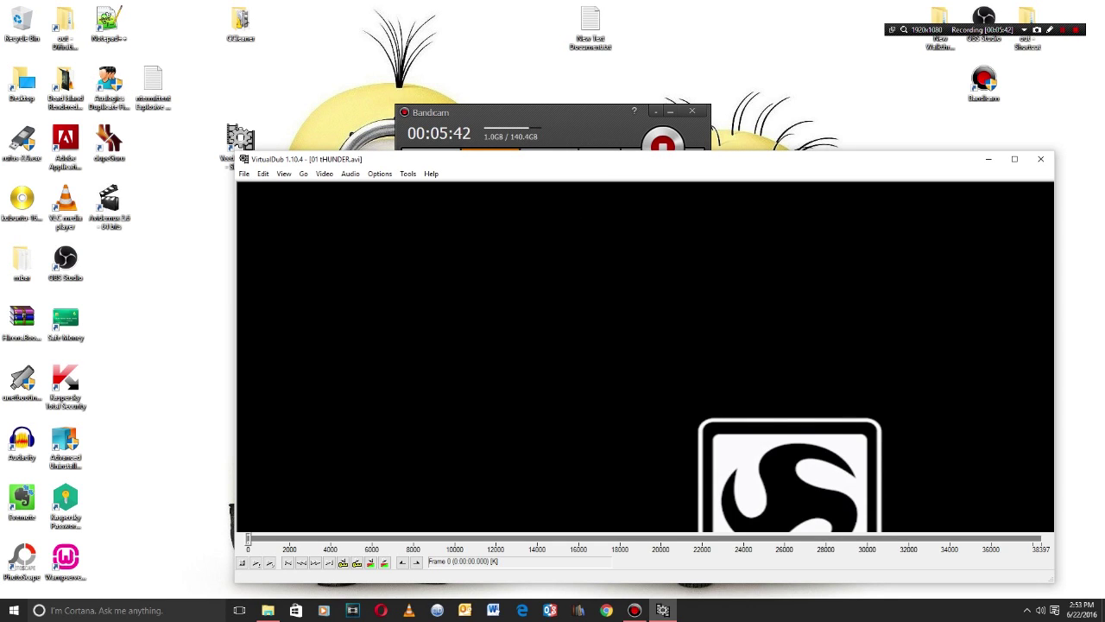
pyautogui.click(245, 174)
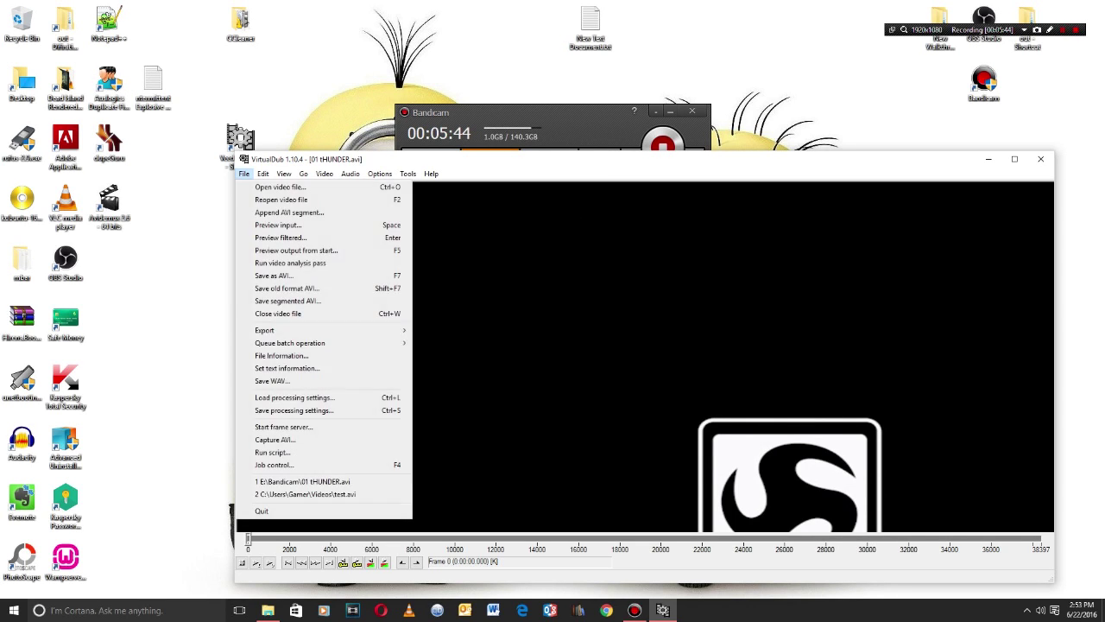
pyautogui.click(274, 274)
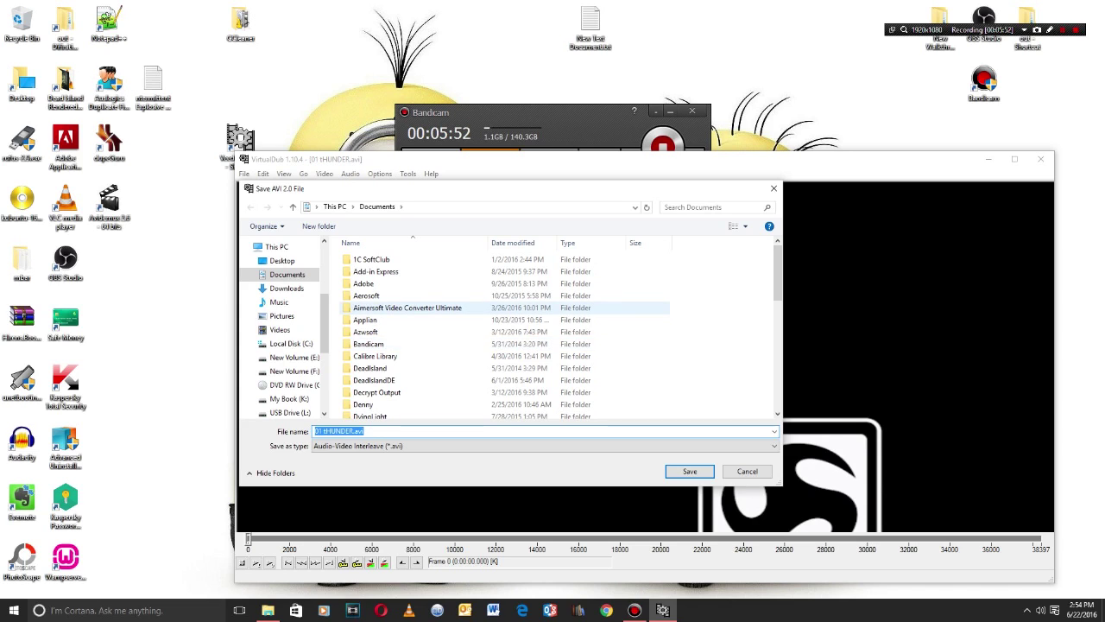
pyautogui.click(743, 471)
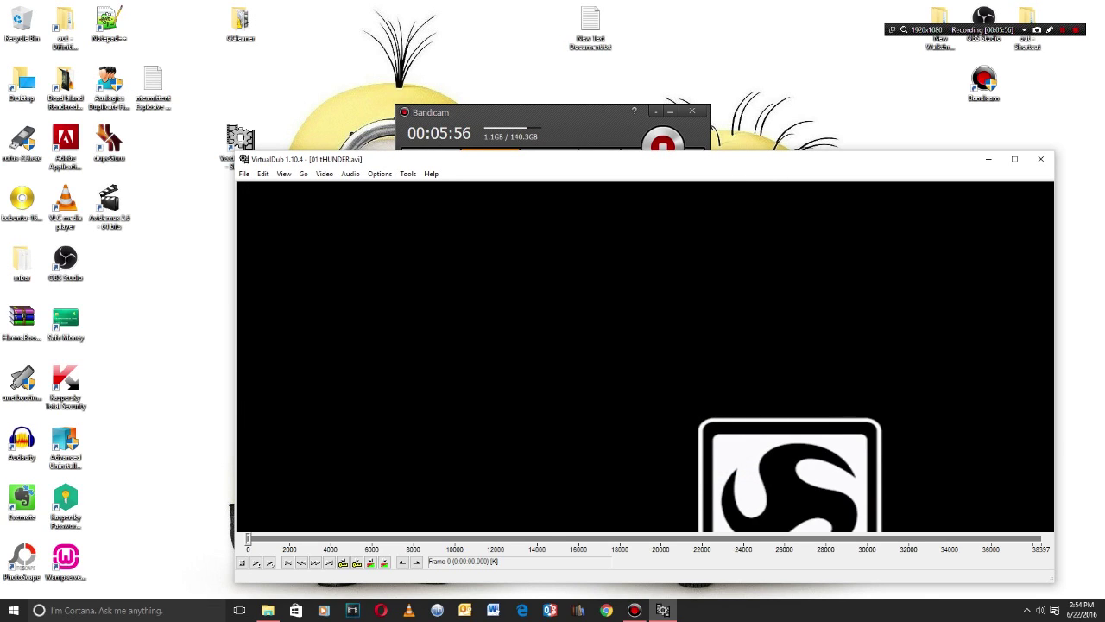
# Open the Batch Wizard for queuing batch operations
pyautogui.press('alt')
pyautogui.click(244, 174)
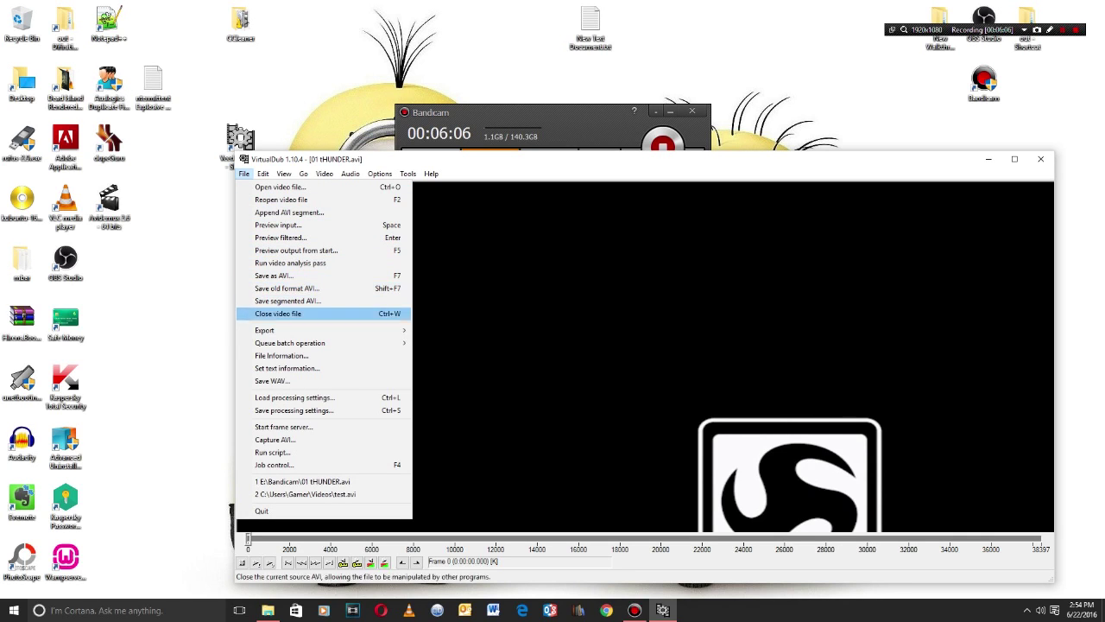
pyautogui.moveTo(328, 343)
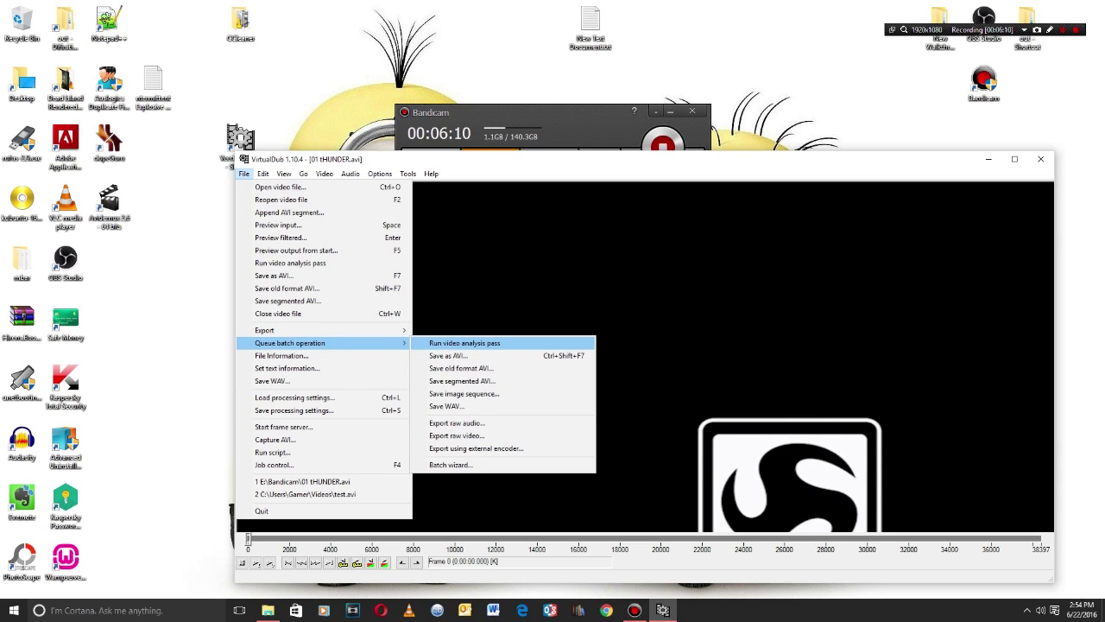
pyautogui.click(451, 465)
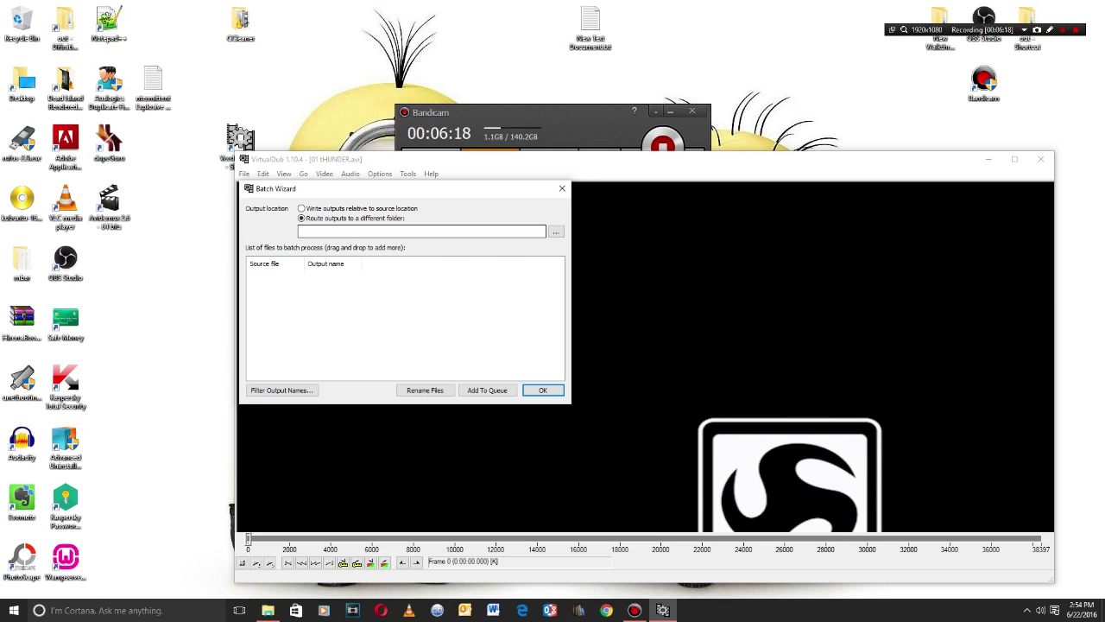
pyautogui.press('Tab')
pyautogui.press('space')
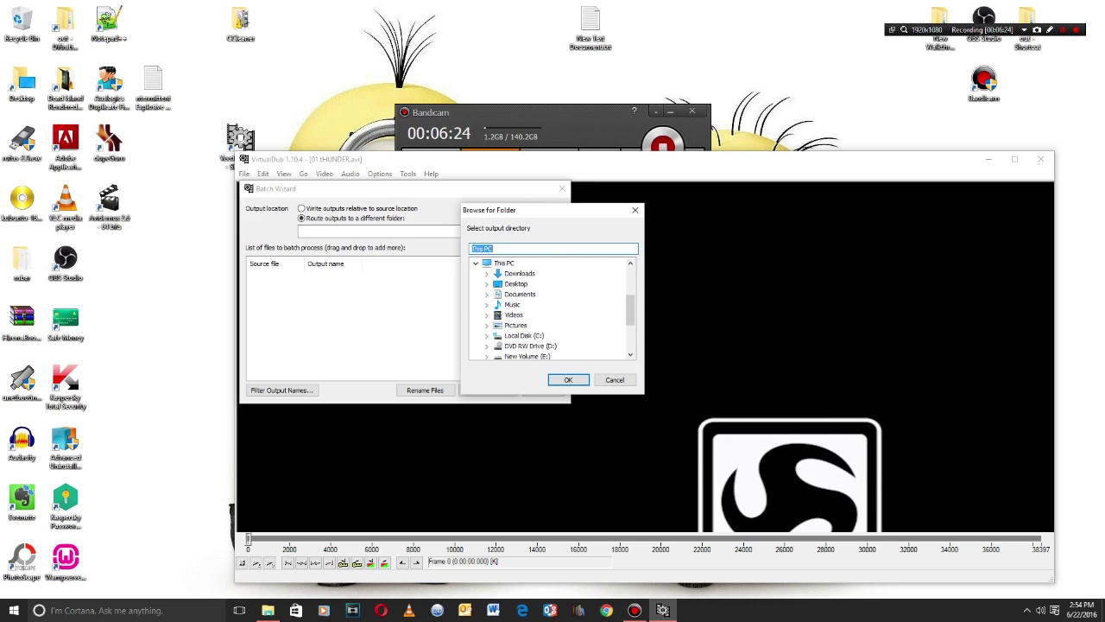
pyautogui.click(527, 356)
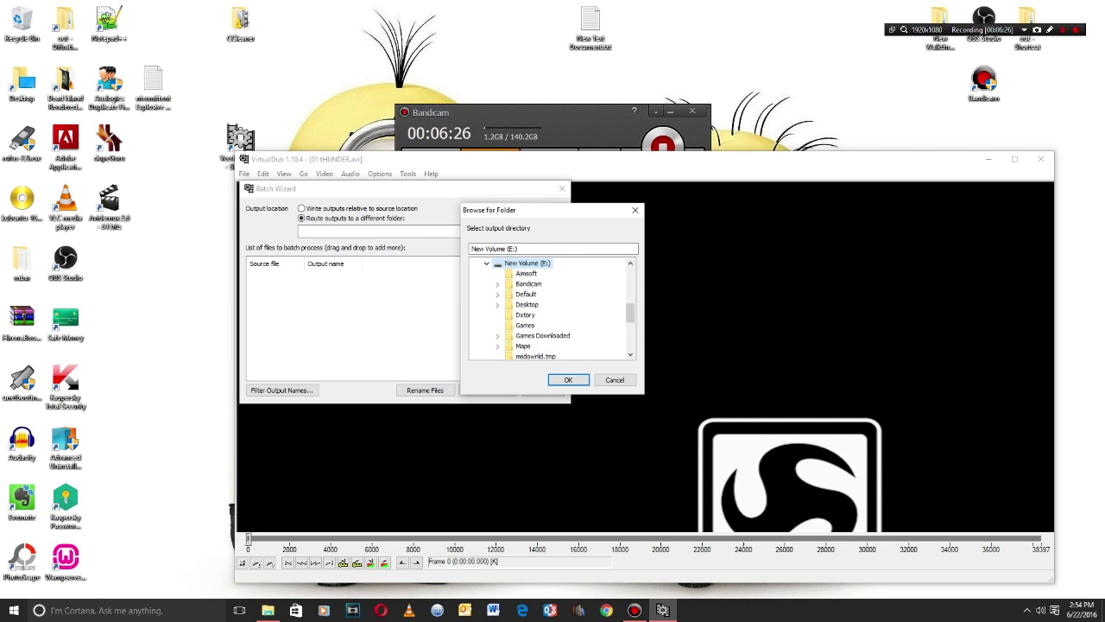
pyautogui.click(529, 284)
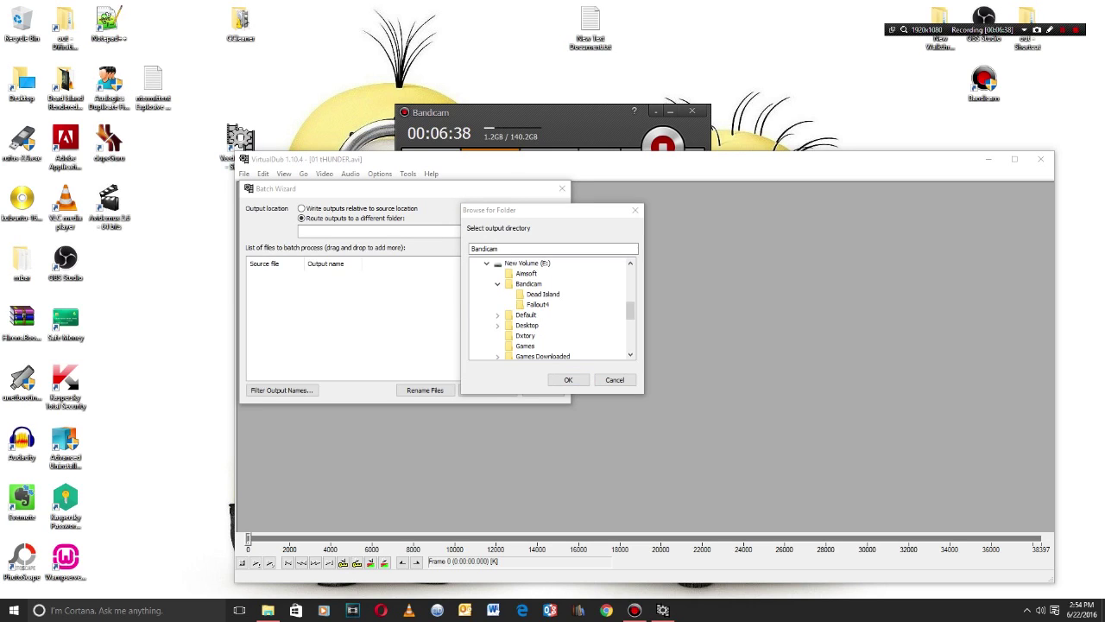
# Create a new folder named Test on the desktop
pyautogui.rightClick(305, 36)
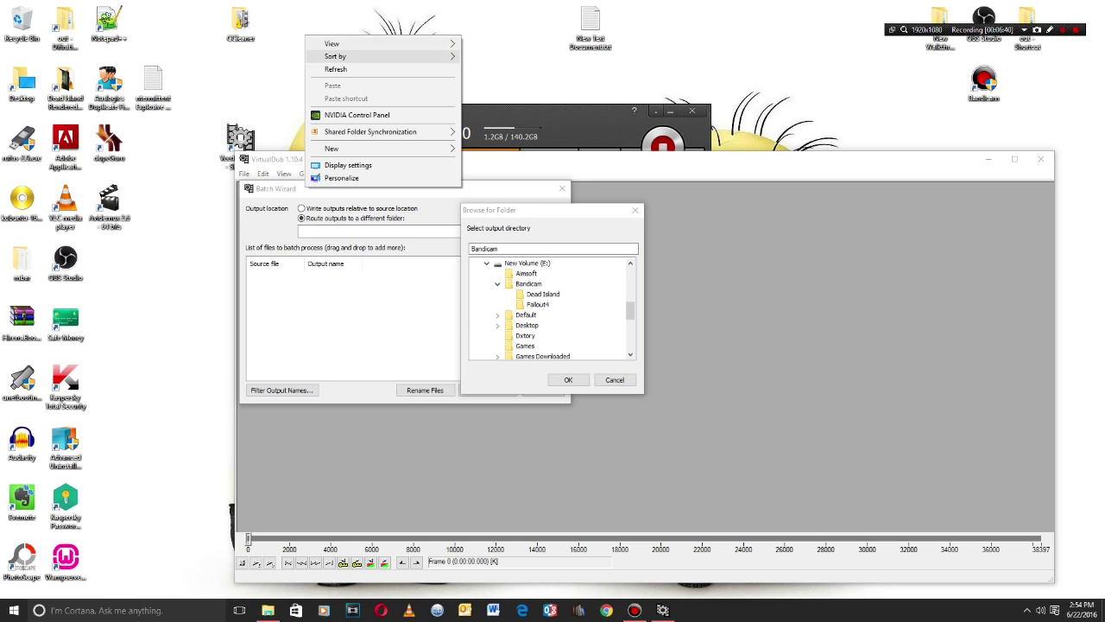
pyautogui.moveTo(380, 148)
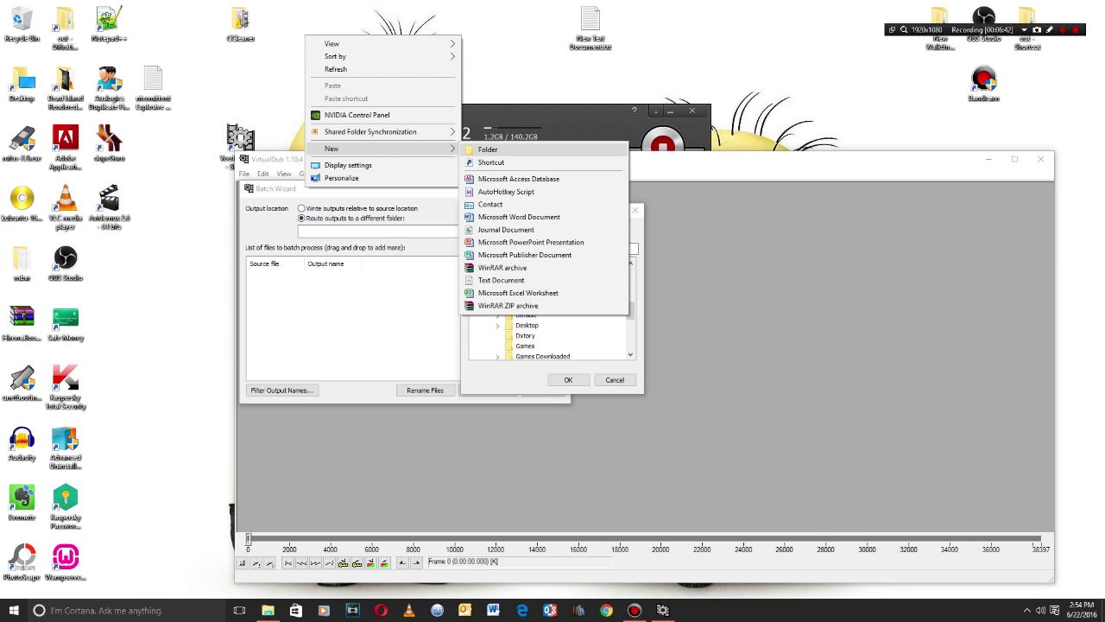
pyautogui.click(494, 150)
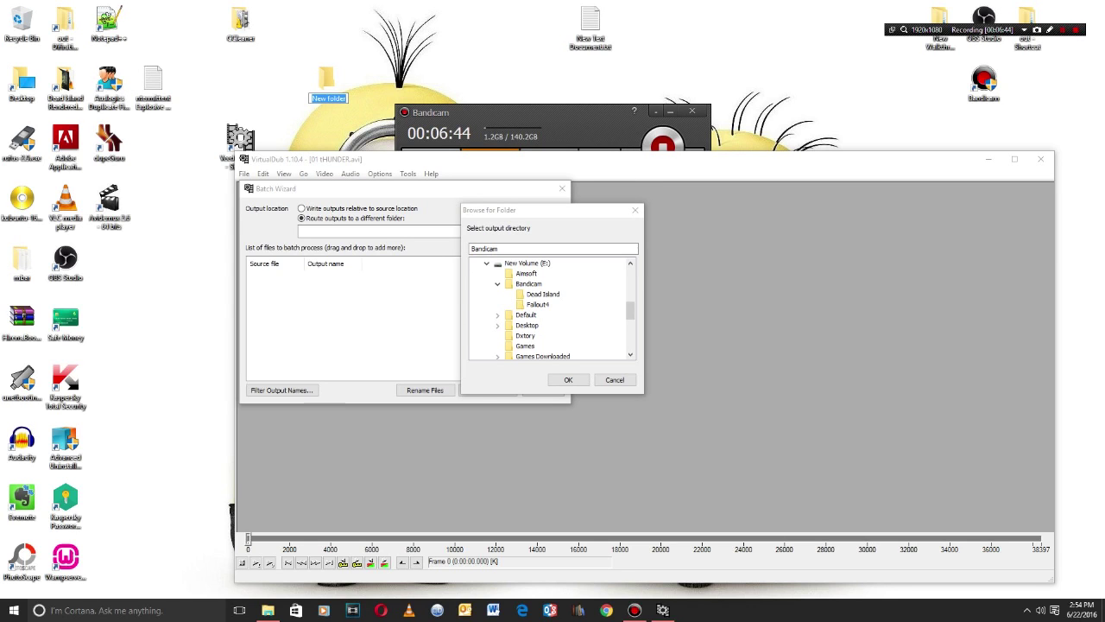
pyautogui.write('Test')
pyautogui.press('Return')
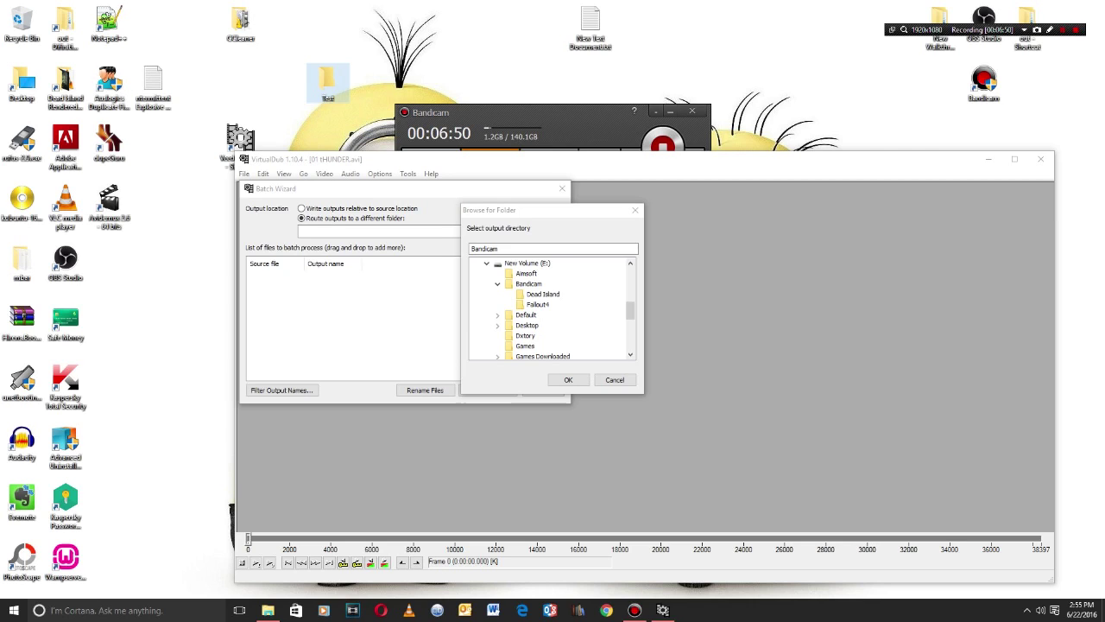
# Set the Test folder on the desktop as the output folder for the batch
pyautogui.click(614, 379)
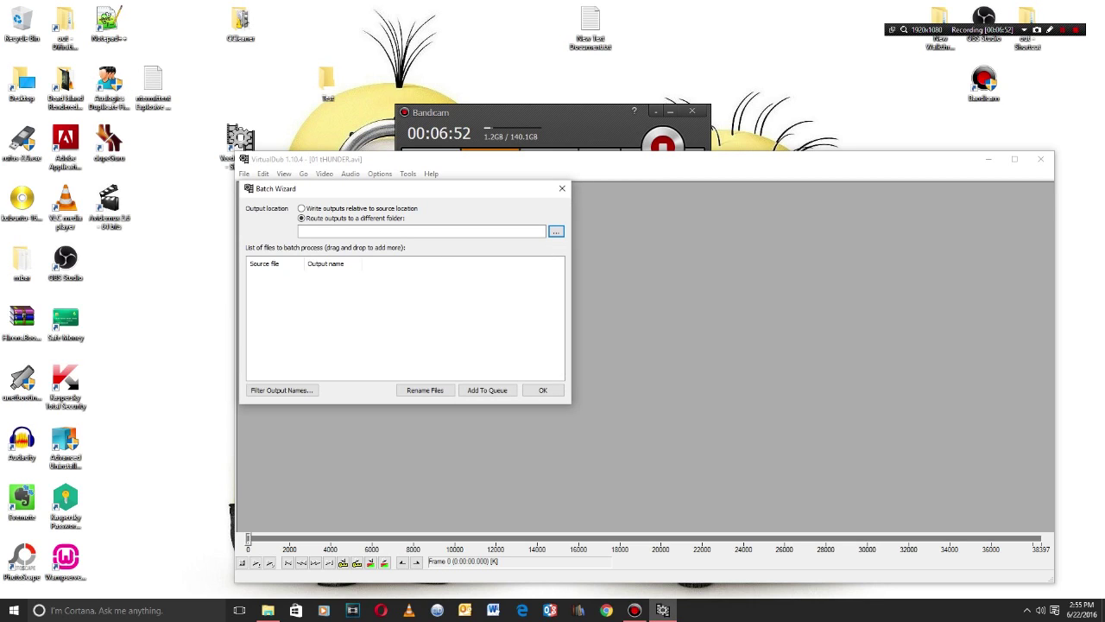
pyautogui.click(556, 232)
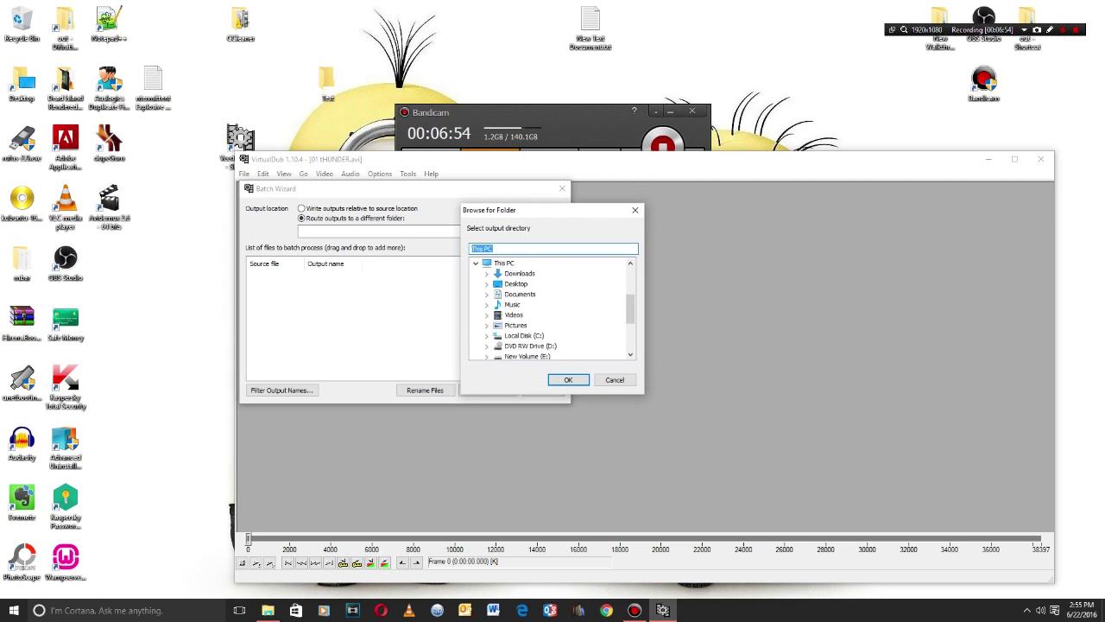
pyautogui.click(515, 284)
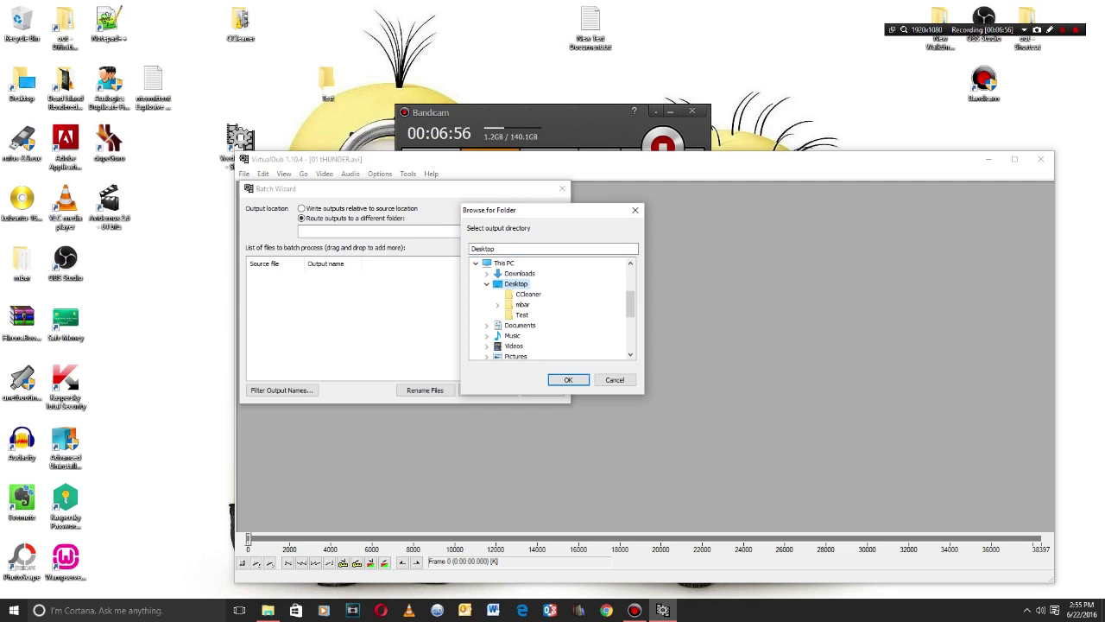
pyautogui.click(521, 314)
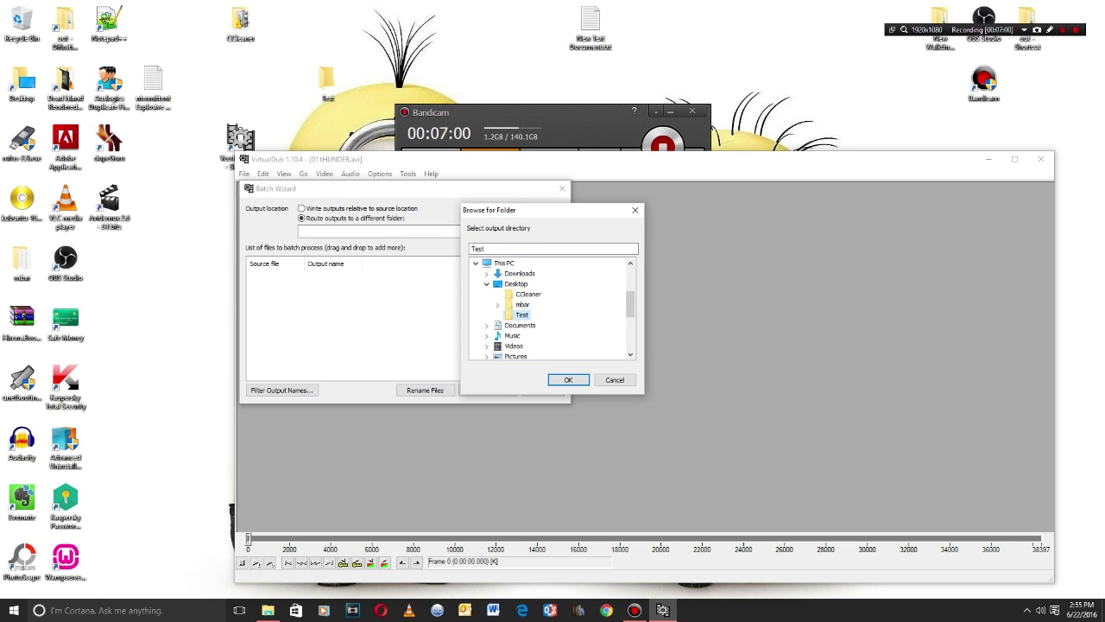
pyautogui.click(569, 380)
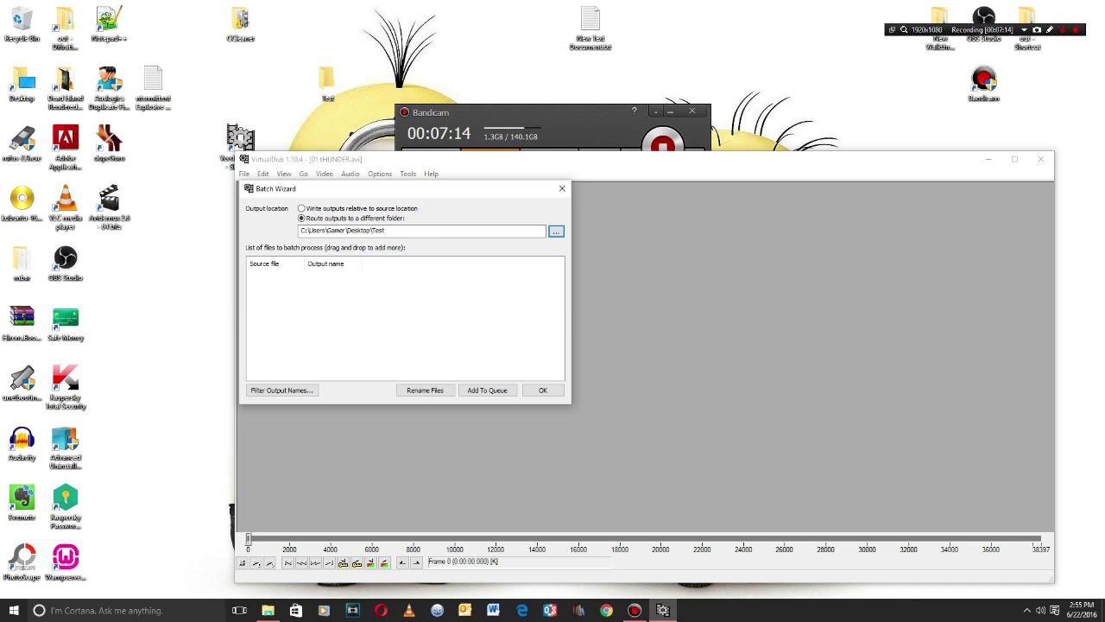
# Add 01 Prolouge.avi, 02 Security Key.avi and 03 Life Guard Station.avi from New folder inside Dead Island Raw to the batch file list
pyautogui.click(268, 610)
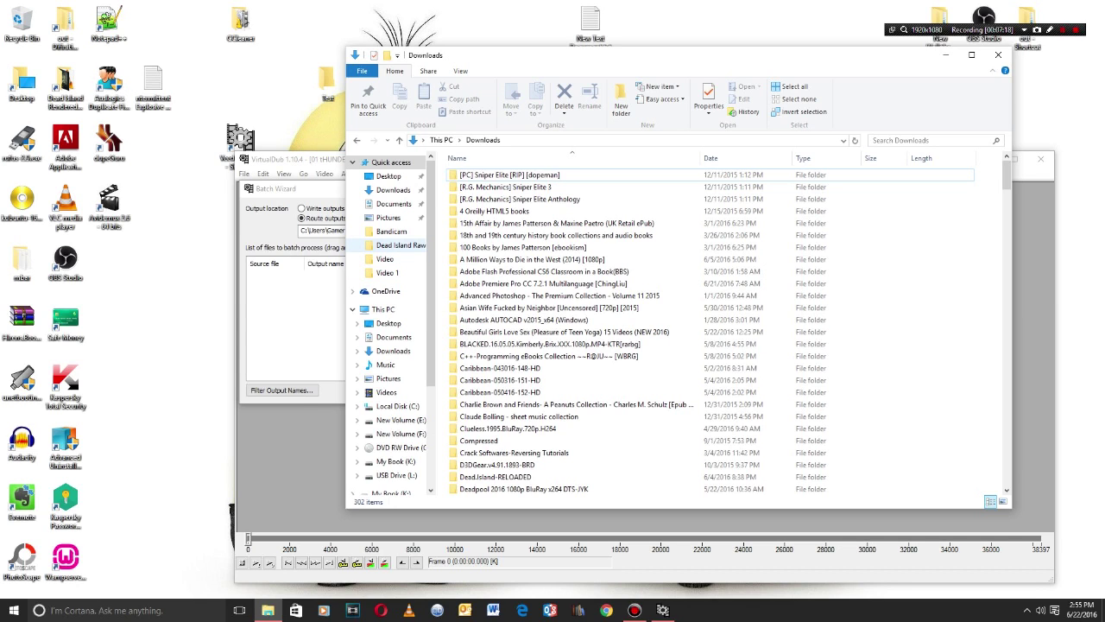
pyautogui.click(400, 246)
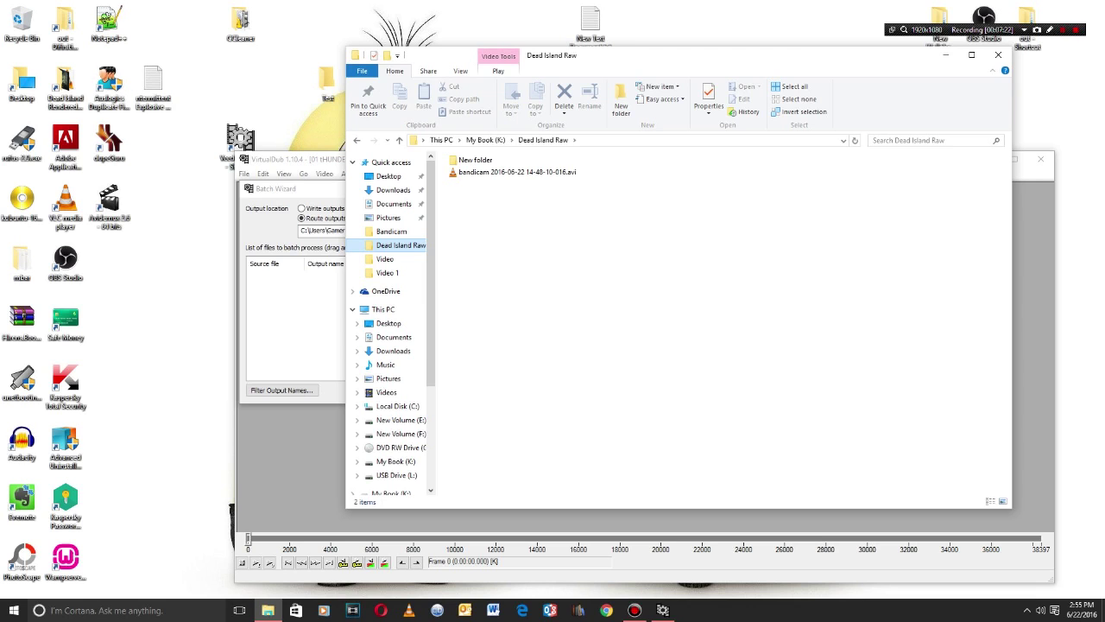
pyautogui.doubleClick(475, 160)
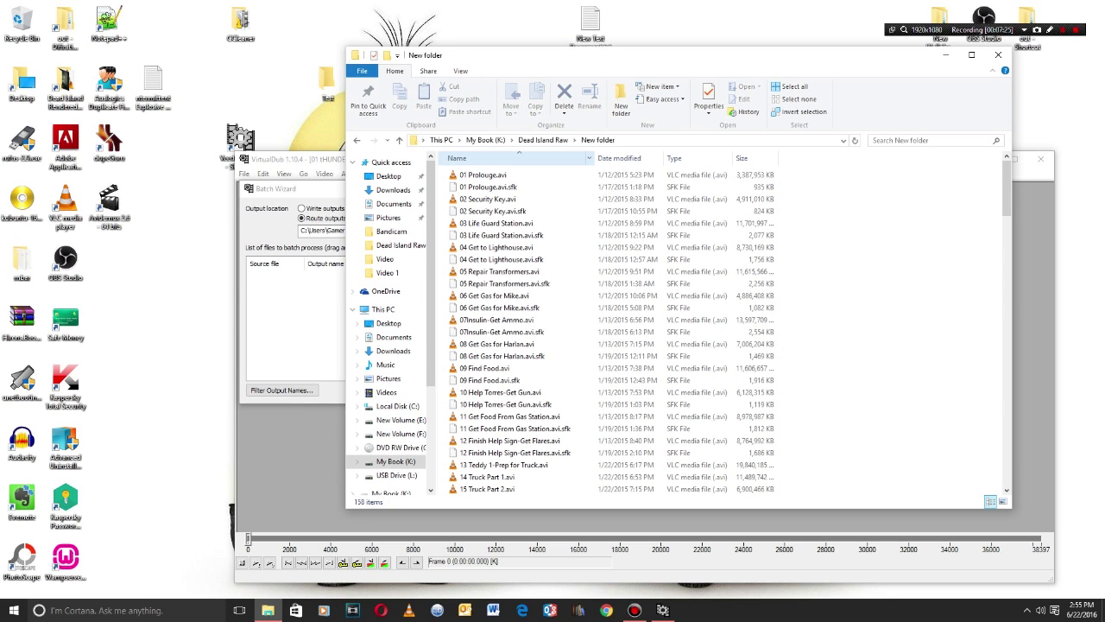
pyautogui.click(483, 175)
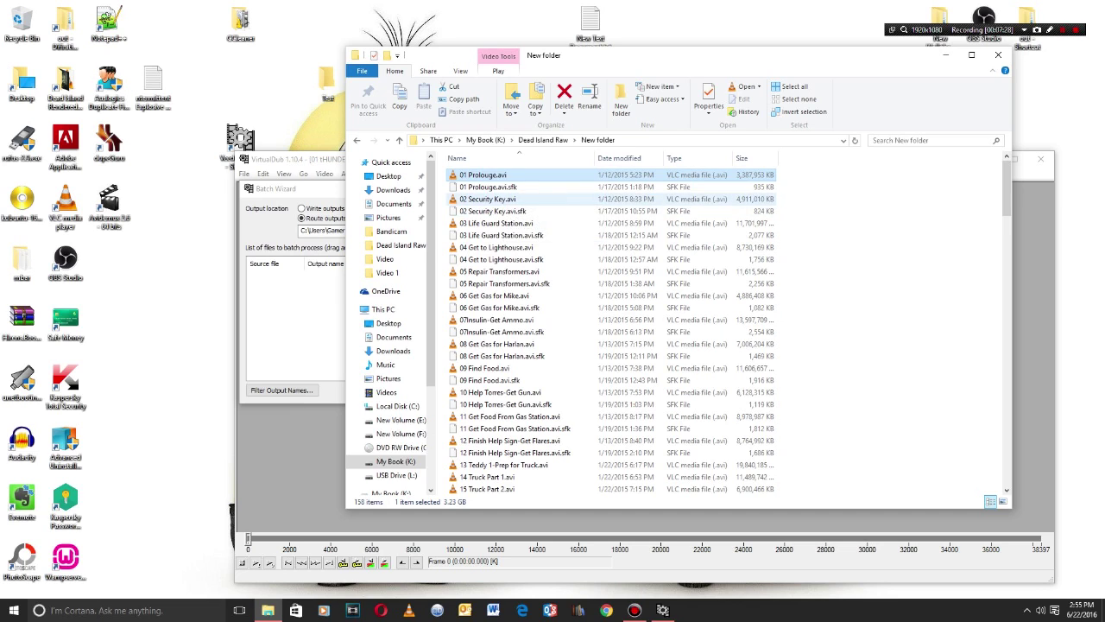
pyautogui.keyDown('ctrl'); pyautogui.click(488, 199); pyautogui.keyUp('ctrl')
pyautogui.keyDown('ctrl'); pyautogui.click(497, 223); pyautogui.keyUp('ctrl')
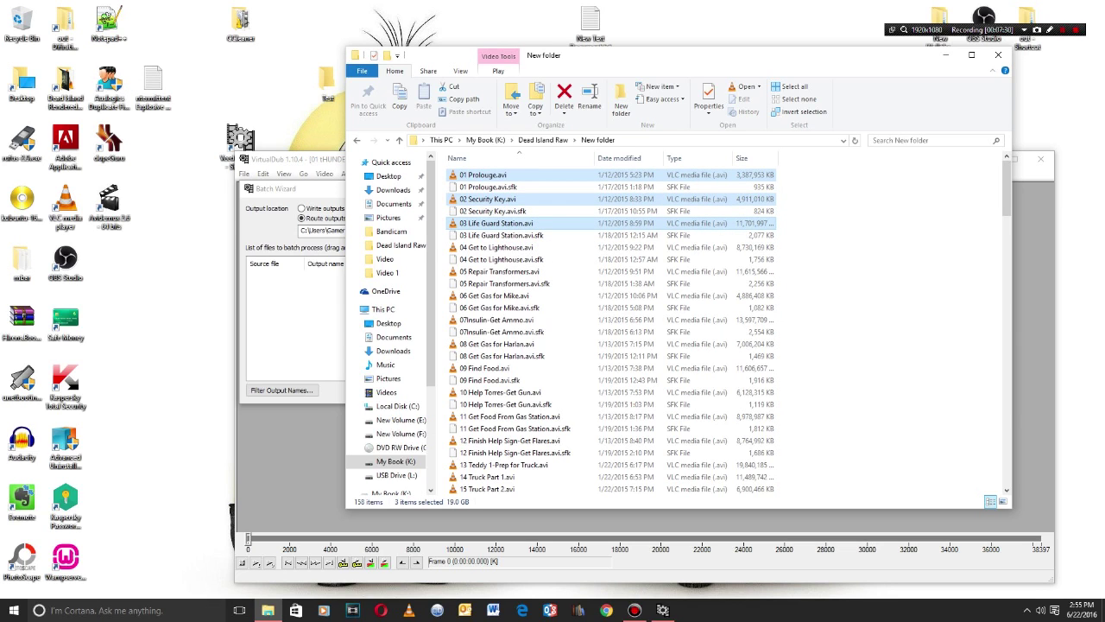
pyautogui.moveTo(496, 223); pyautogui.dragTo(302, 285)
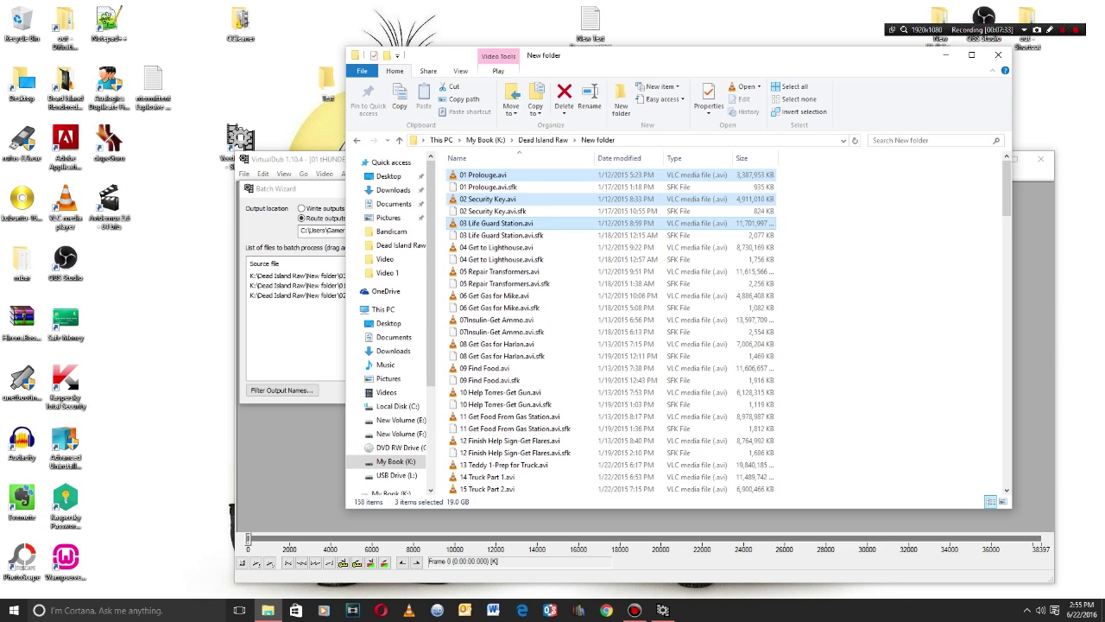
pyautogui.click(945, 54)
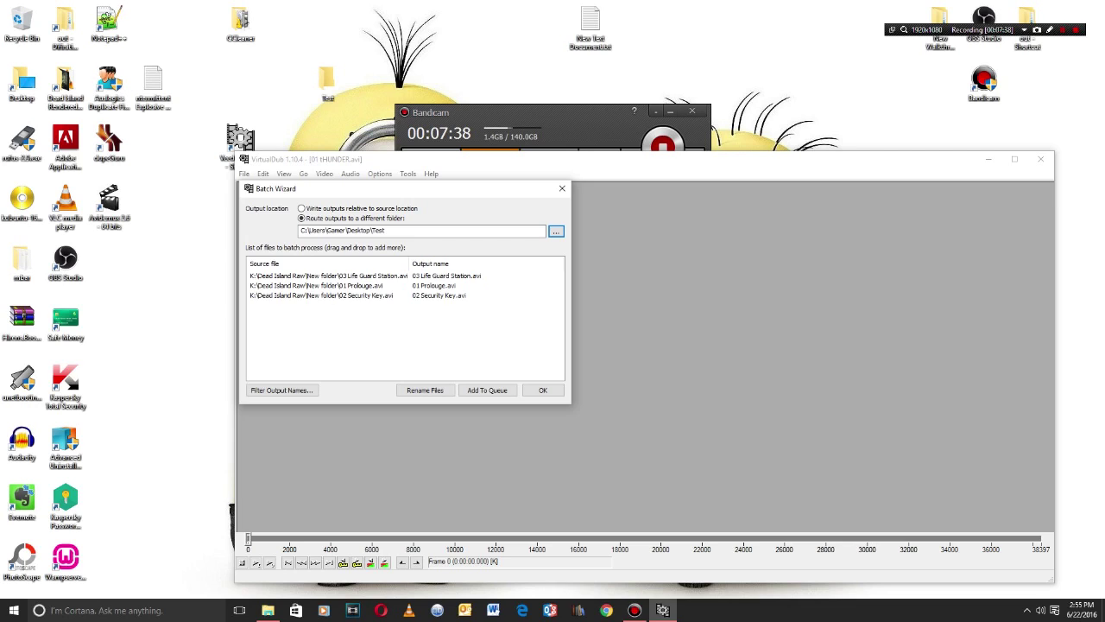
# Queue the listed files to be re-saved as AVI and close the Batch Wizard
pyautogui.click(487, 390)
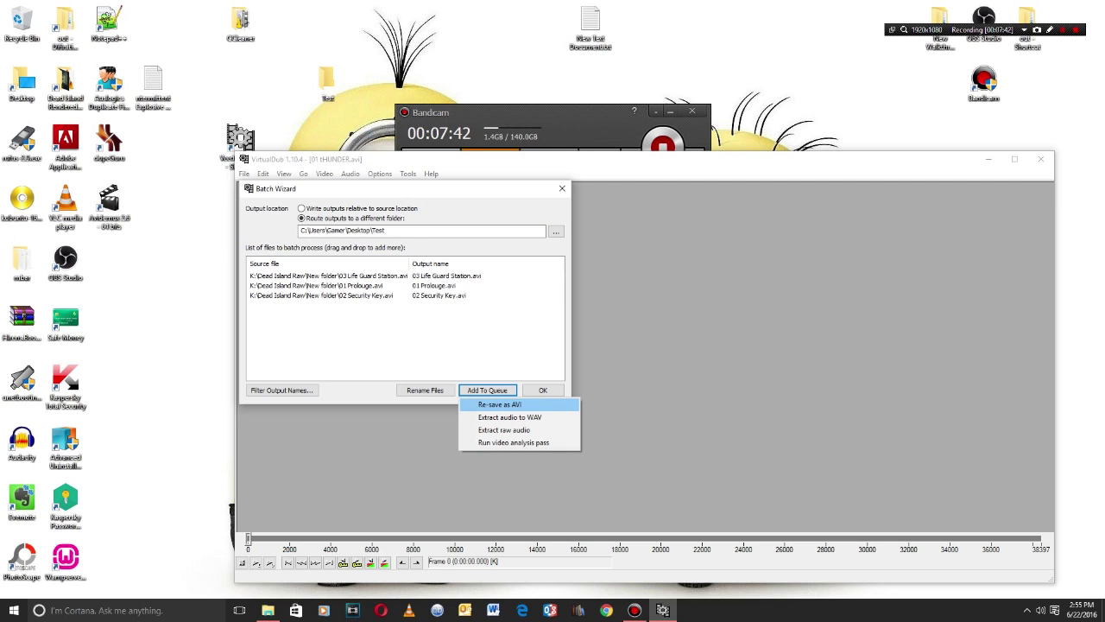
pyautogui.click(500, 404)
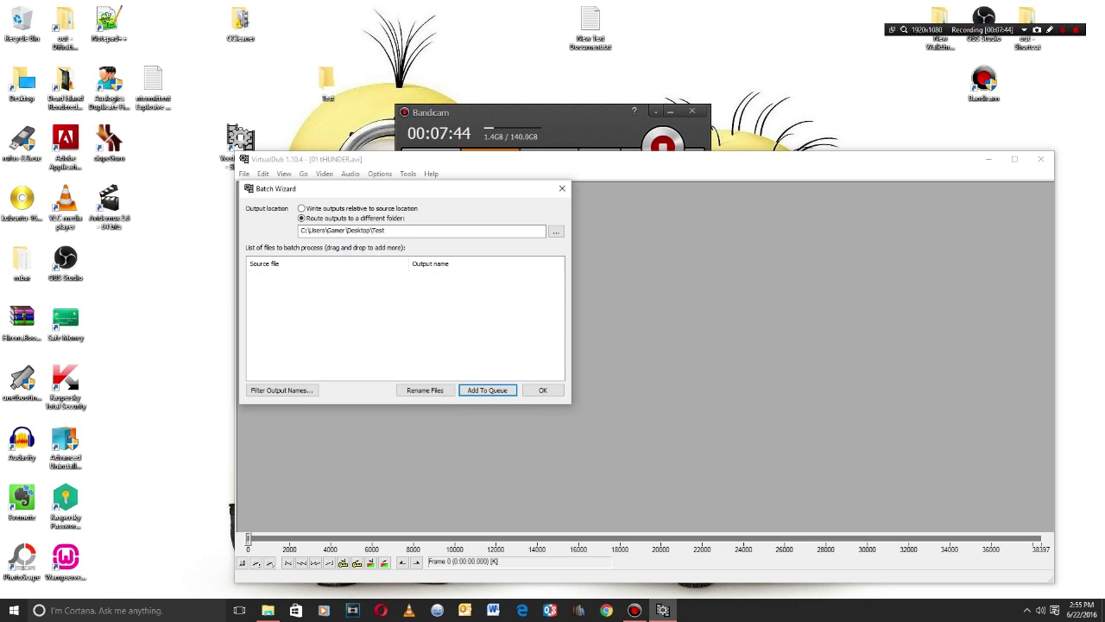
pyautogui.click(543, 390)
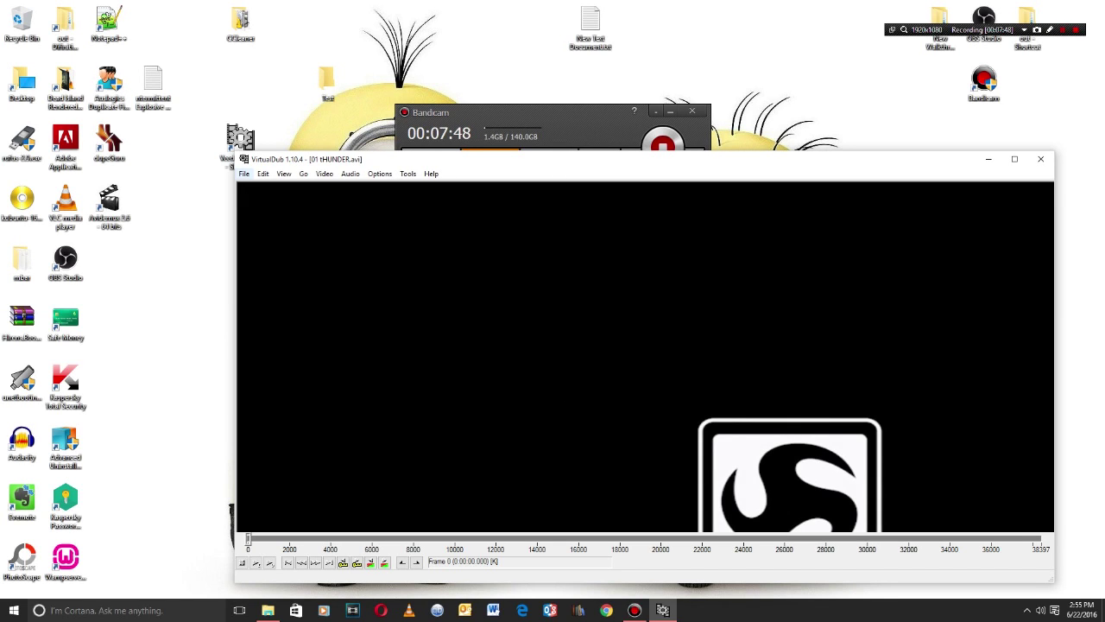
# Review the queued jobs in Job Control without starting them, and close VirtualDub
pyautogui.click(245, 174)
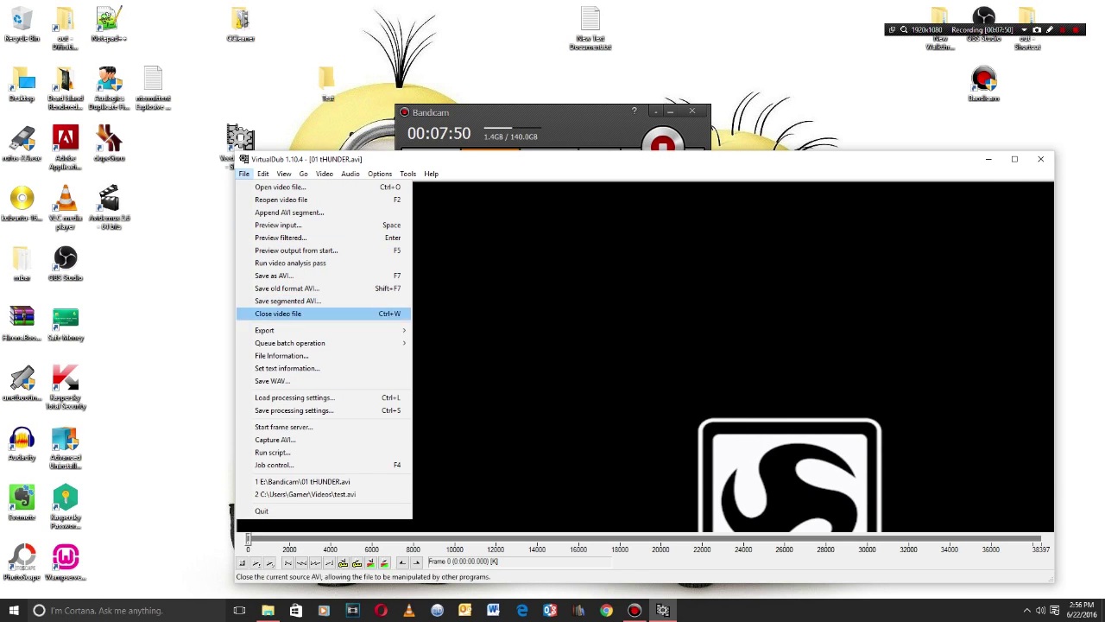
pyautogui.click(274, 464)
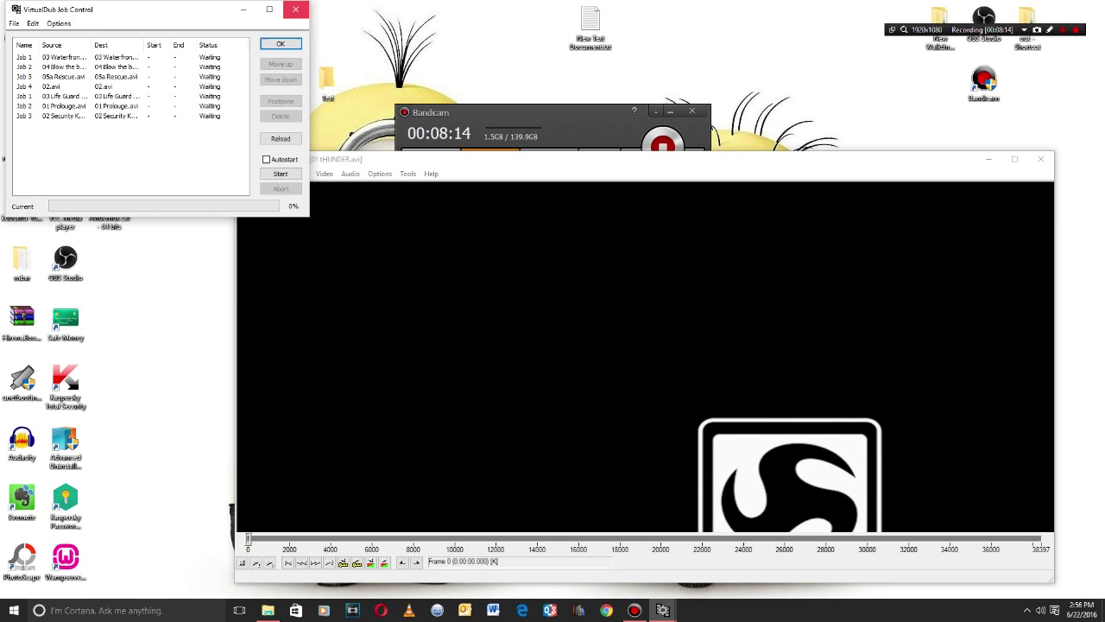
pyautogui.click(296, 8)
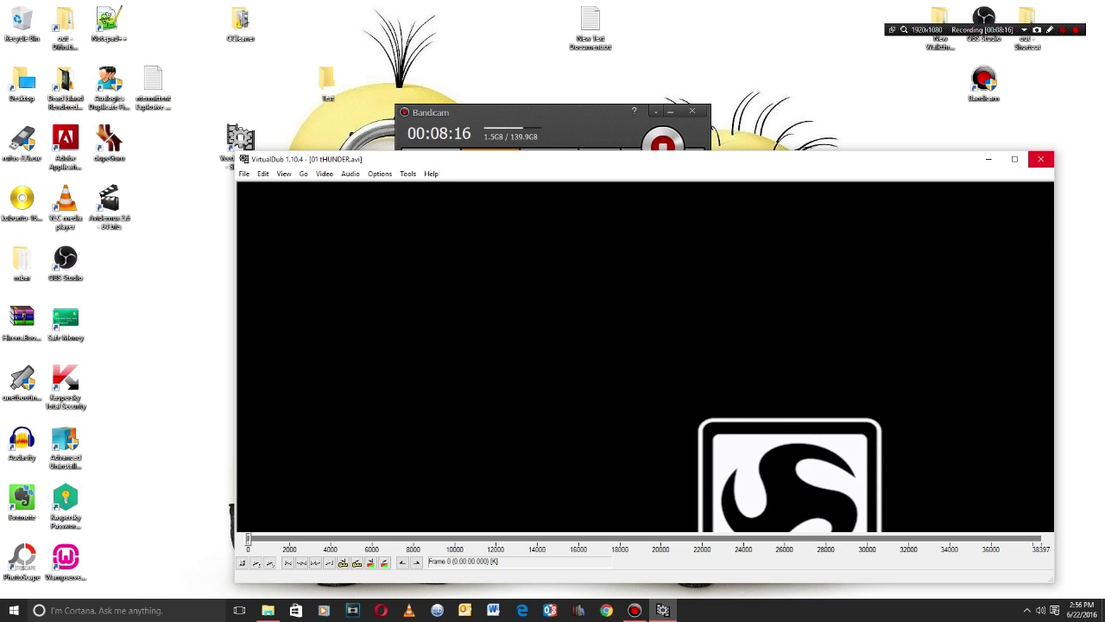
pyautogui.click(1040, 159)
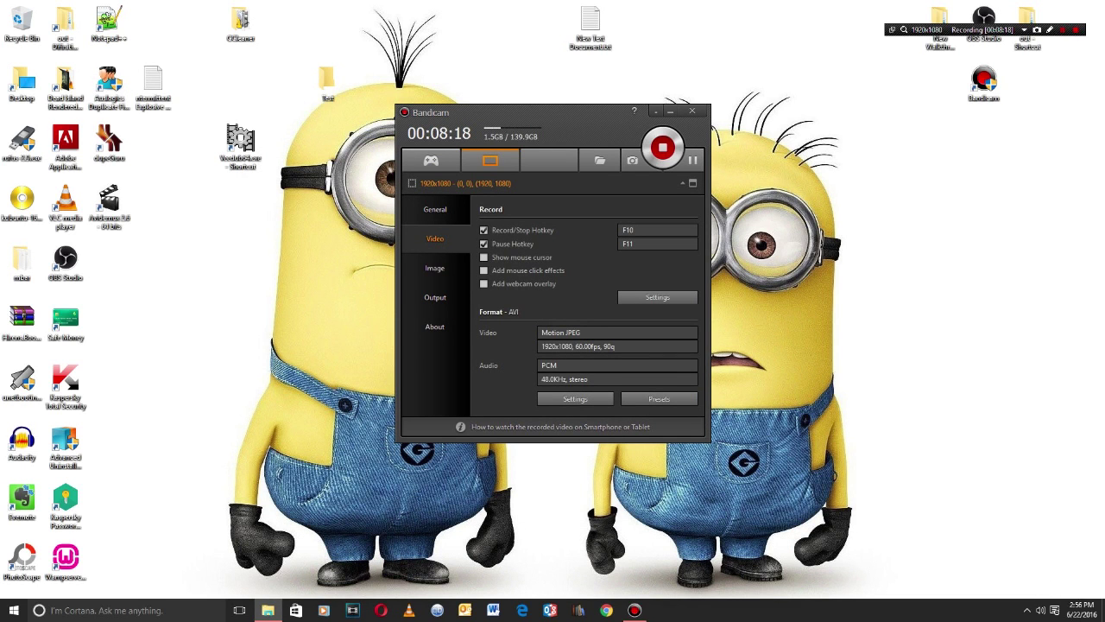